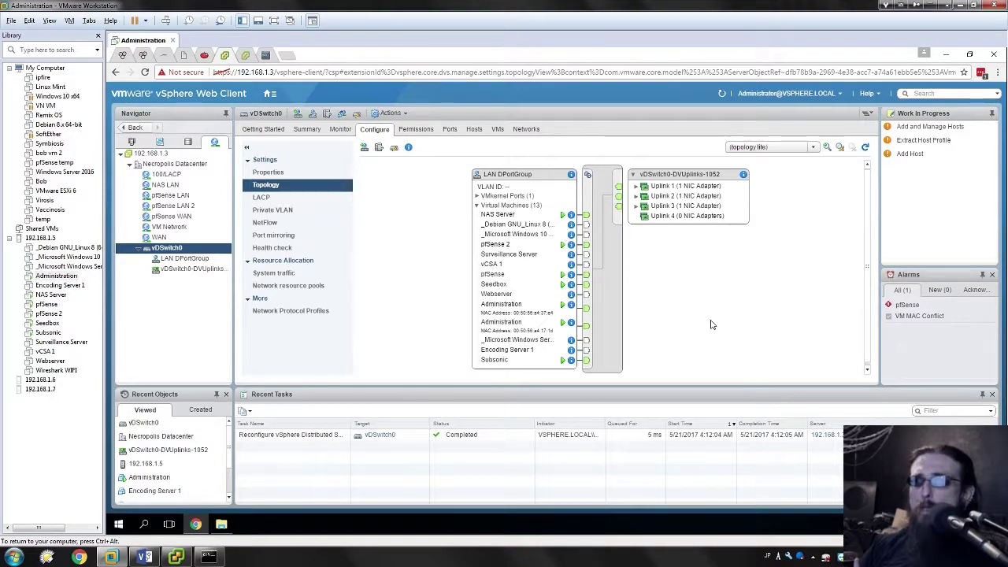
- Start a new link aggregation group on vDSwitch0 and name it LAG1
left_click(272, 197)
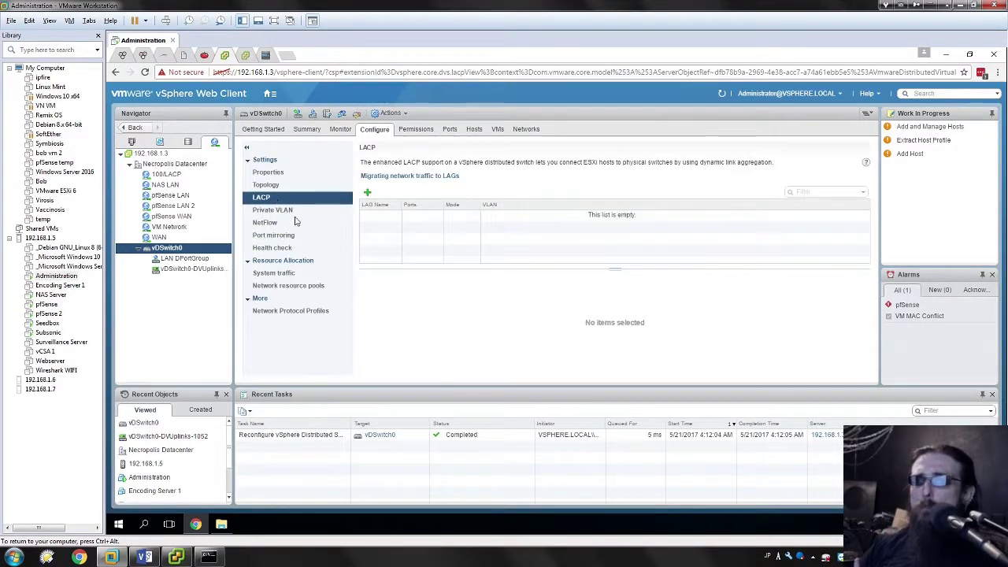
left_click(367, 193)
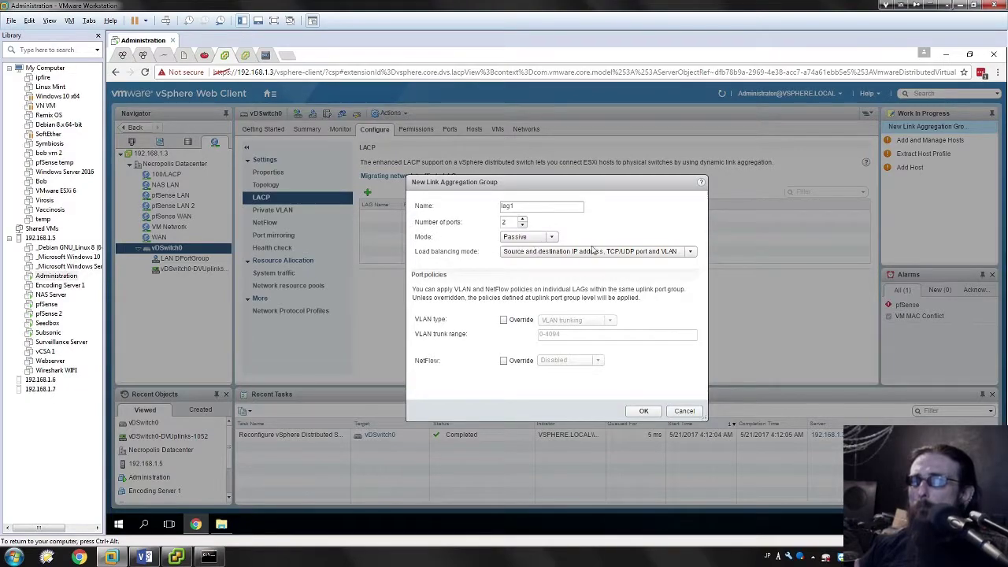
left_click(538, 205)
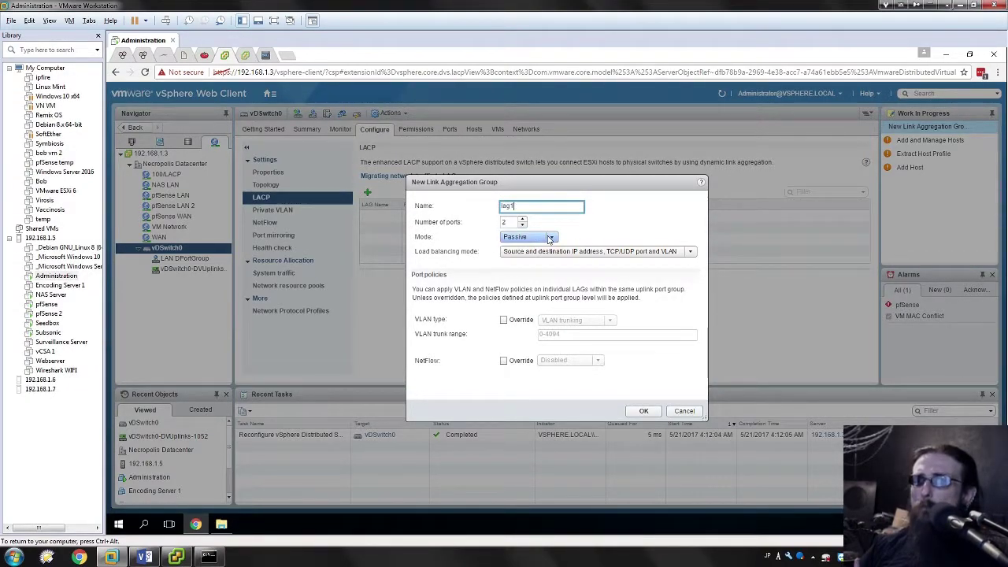
left_click(578, 253)
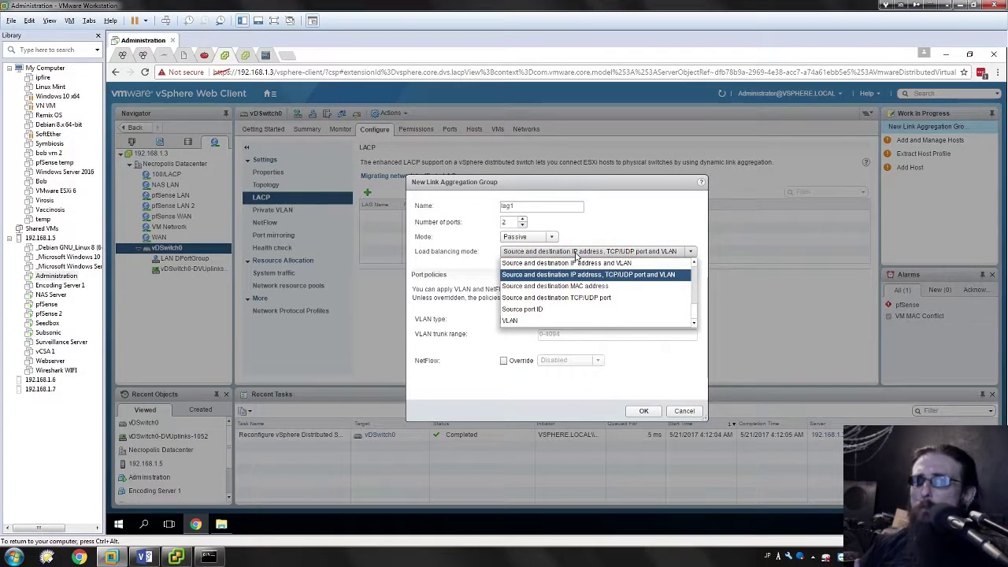
left_click_drag(693, 317, 691, 262)
left_click(691, 252)
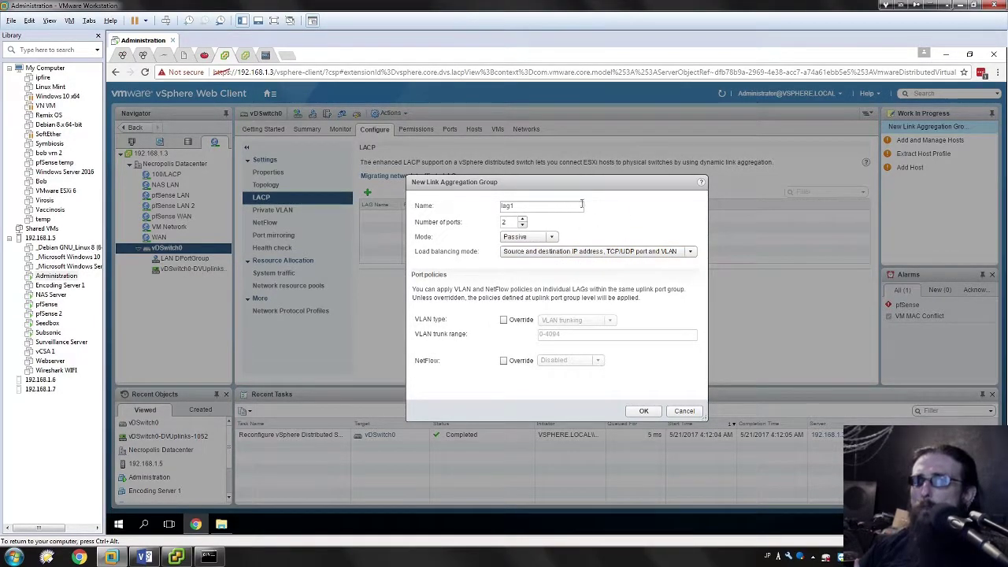
left_click(552, 207)
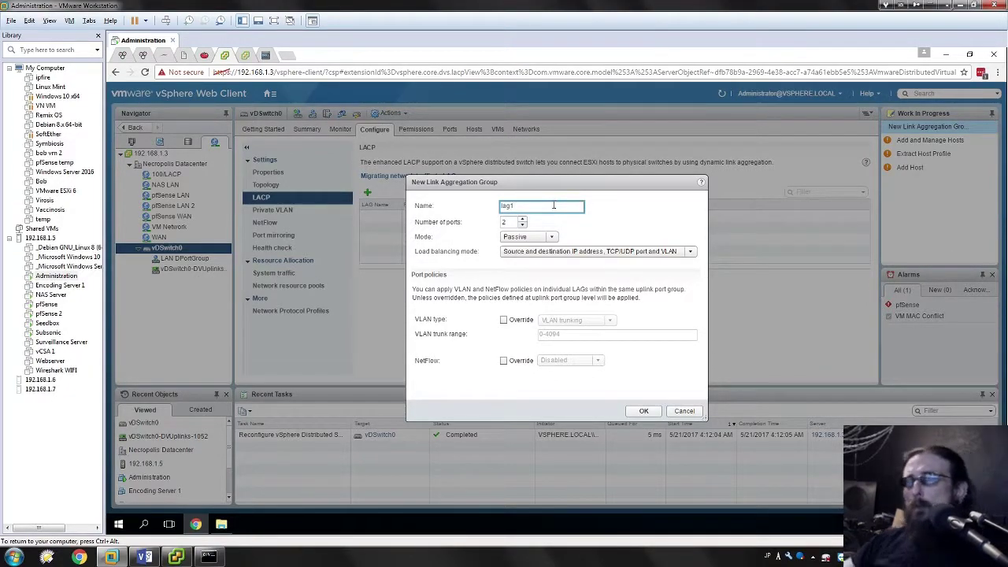
key("BackSpace")
key("BackSpace")
key("BackSpace")
key("BackSpace")
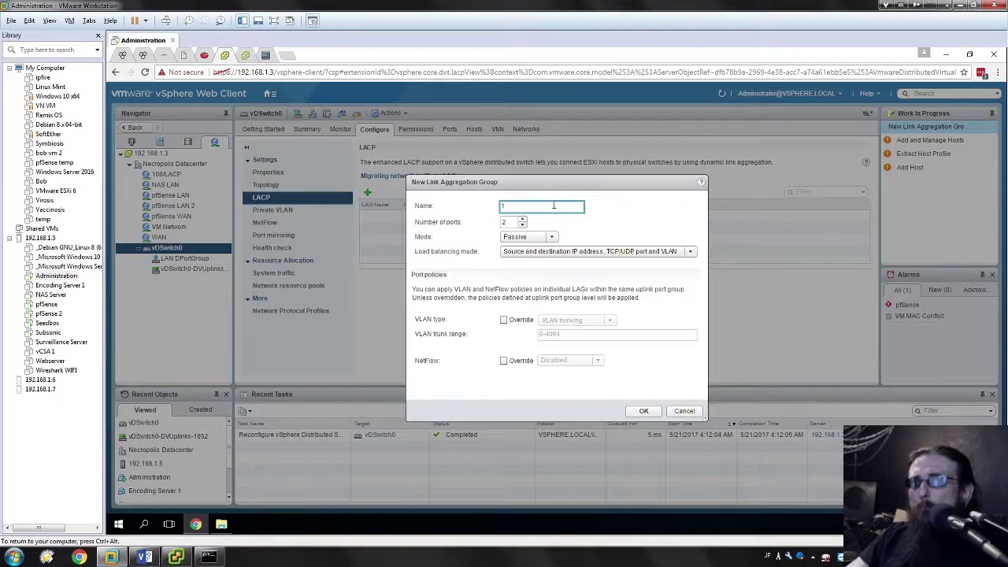
type("LAG1")
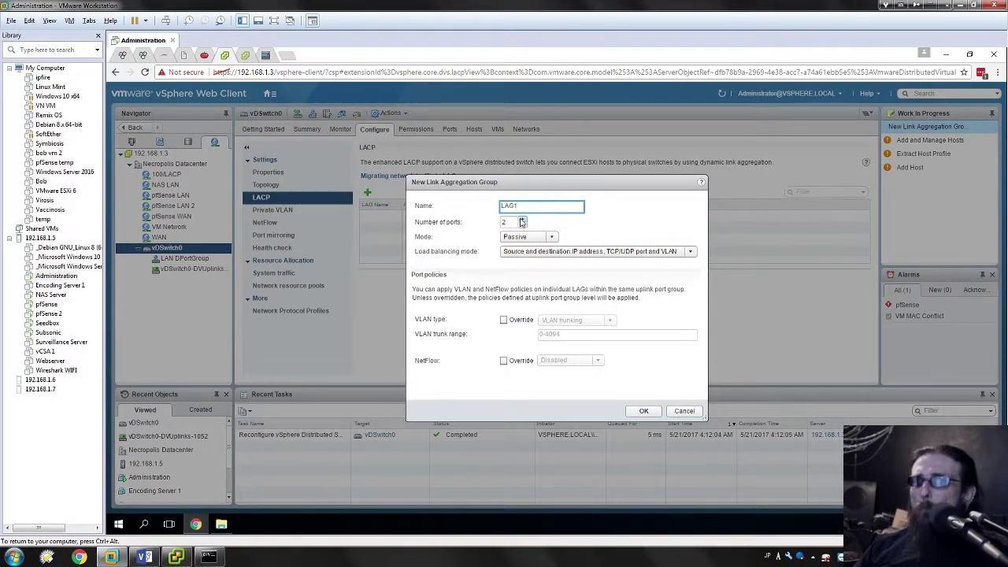
- Configure LAG1 with 3 ports, Active mode, and load balancing by source and destination IP address, TCP/UDP port and VLAN
left_click(522, 219)
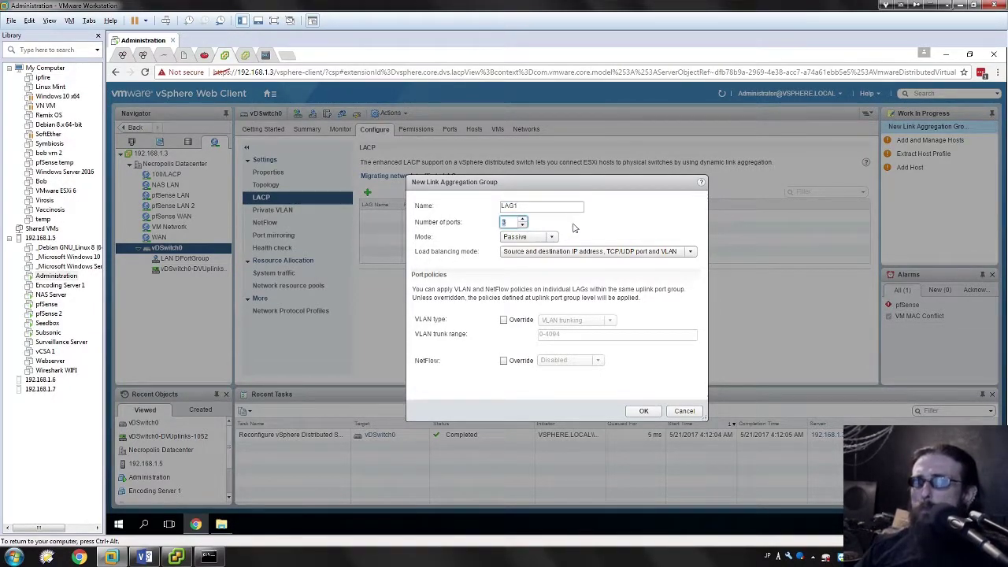
left_click(554, 237)
left_click(510, 248)
left_click(598, 251)
left_click(612, 275)
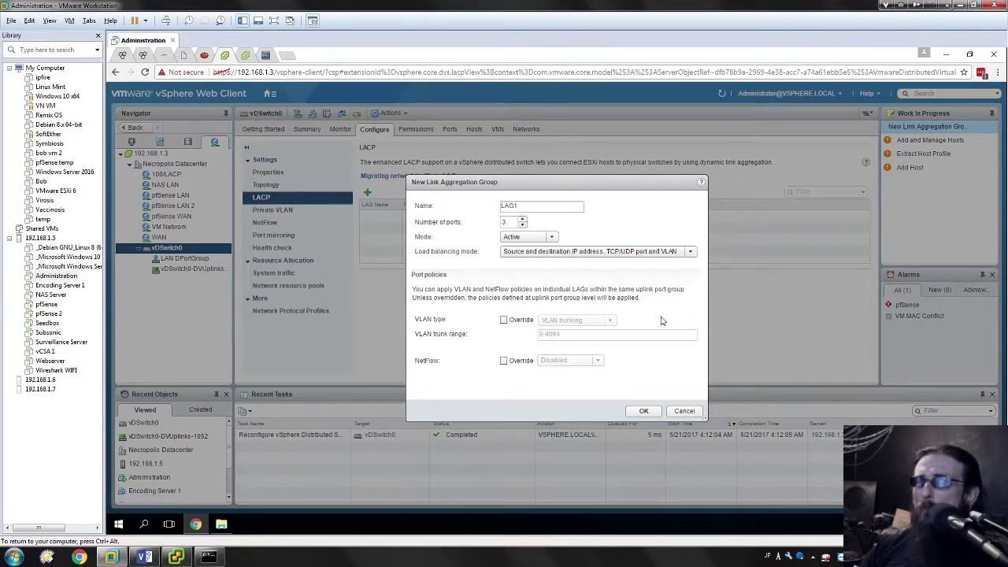
left_click(684, 411)
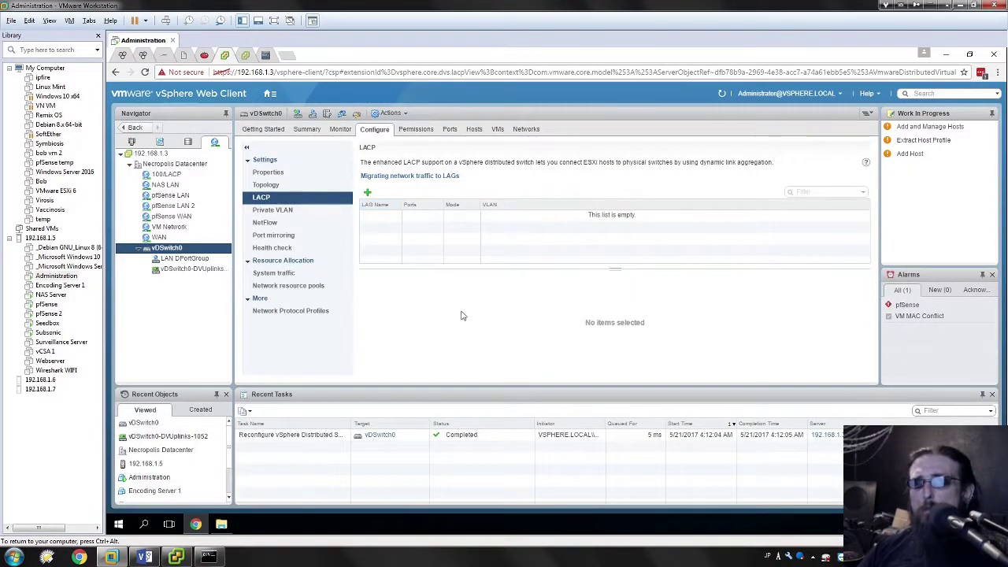
- Check vDSwitch0's ports and inspect LAG1 in its LACP configuration
left_click(446, 130)
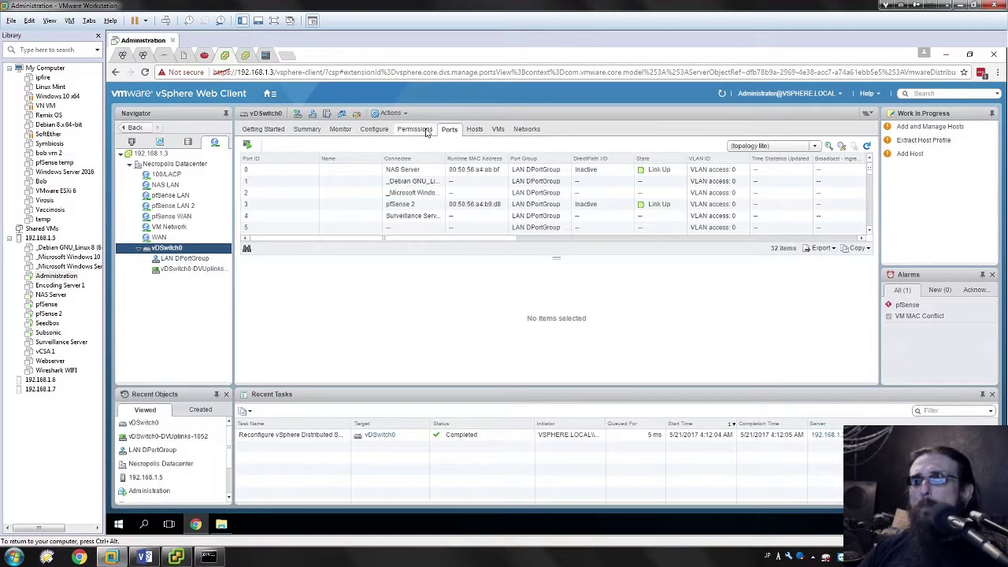
left_click(367, 131)
left_click(381, 216)
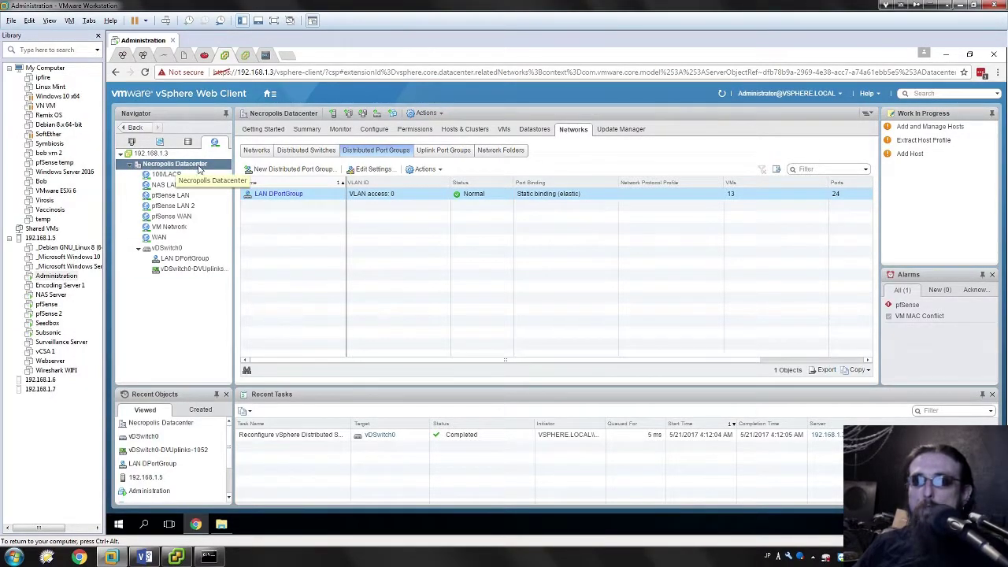
- Edit LAN DPortGroup's teaming and failover settings and move LAG1 into the active uplinks
left_click(375, 171)
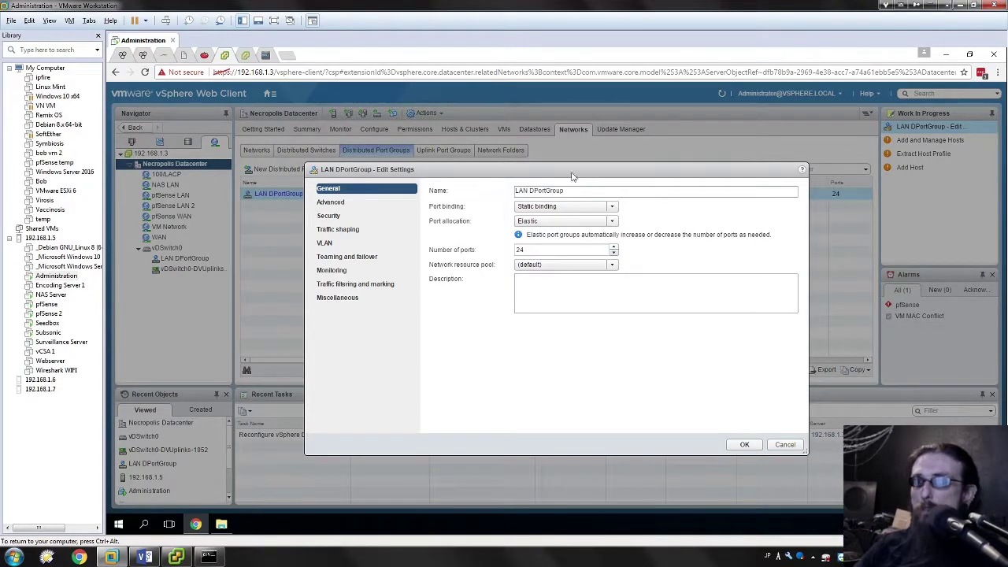
left_click(367, 243)
left_click(371, 259)
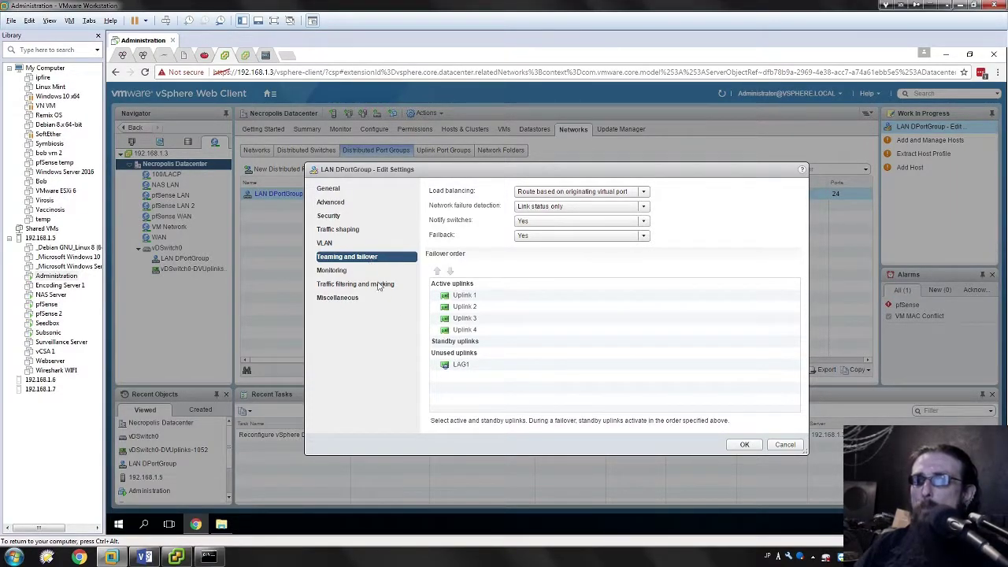
left_click(462, 368)
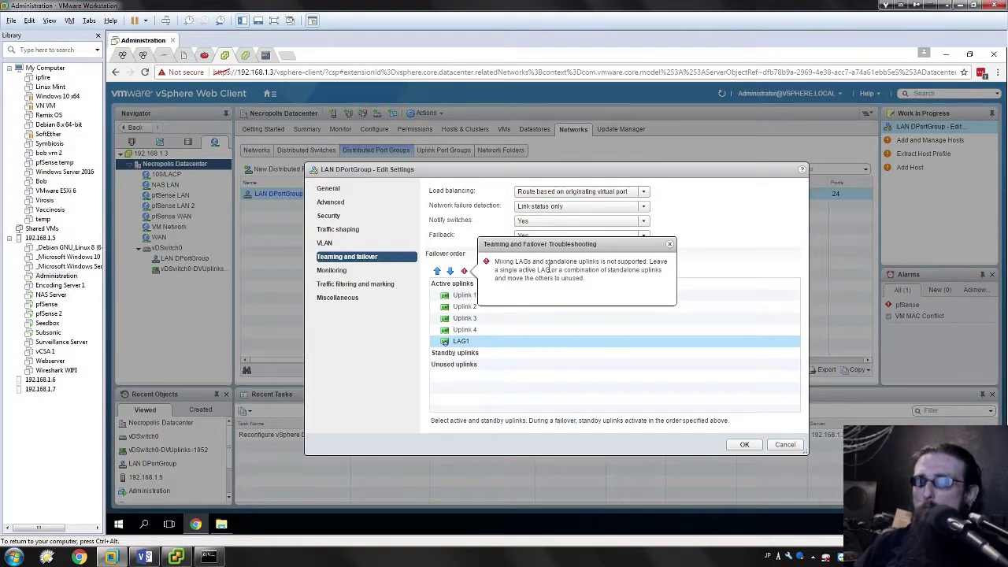
- Move Uplinks 1 to 4 to the unused uplinks, leaving LAG1 as the only active uplink
left_click_drag(539, 264, 597, 280)
left_click(598, 278)
left_click(495, 390)
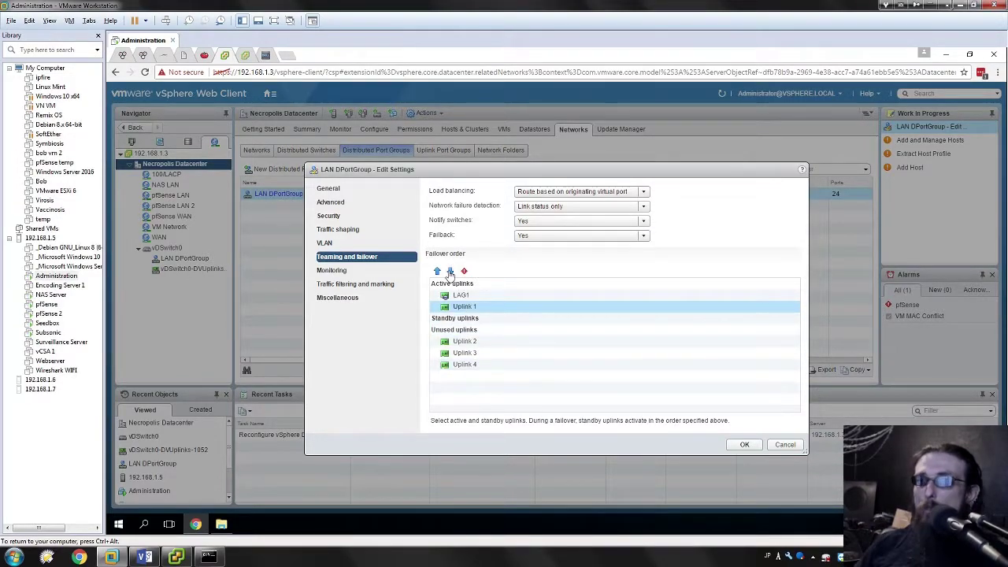
left_click(451, 271)
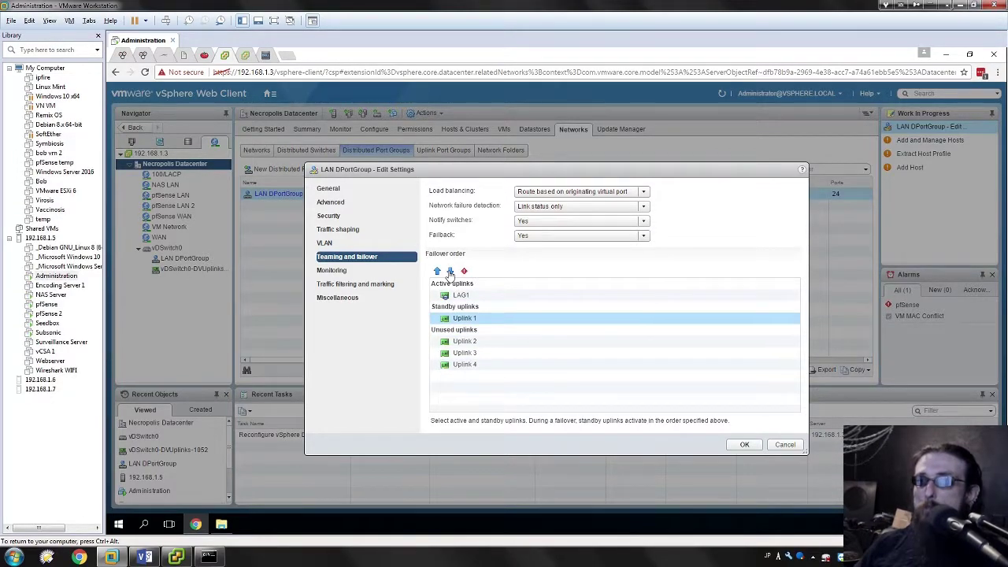
left_click(451, 271)
left_click(635, 262)
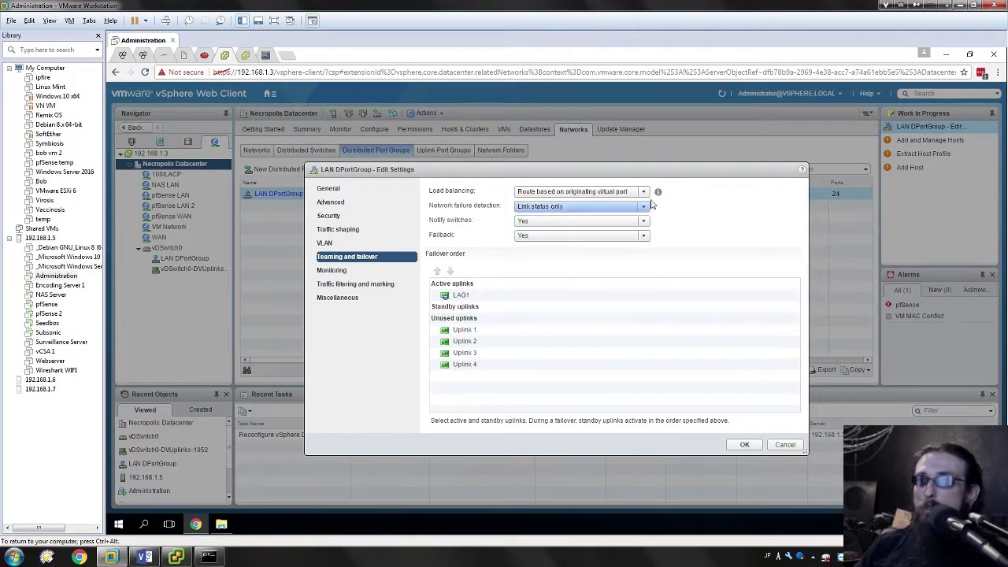
- Read the load balancing note for LAN DPortGroup and apply its teaming and failover settings
left_click(659, 195)
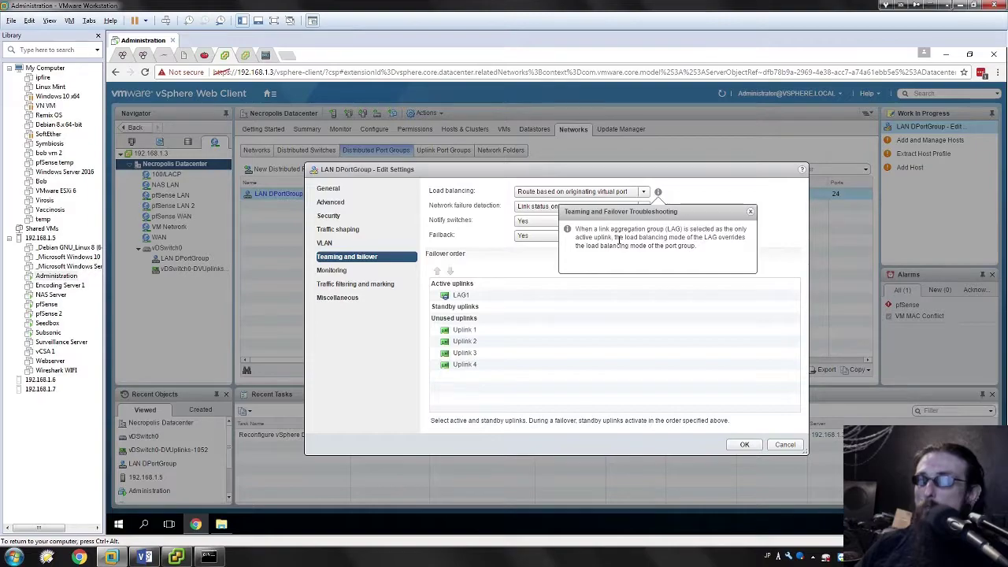
left_click_drag(616, 237, 722, 245)
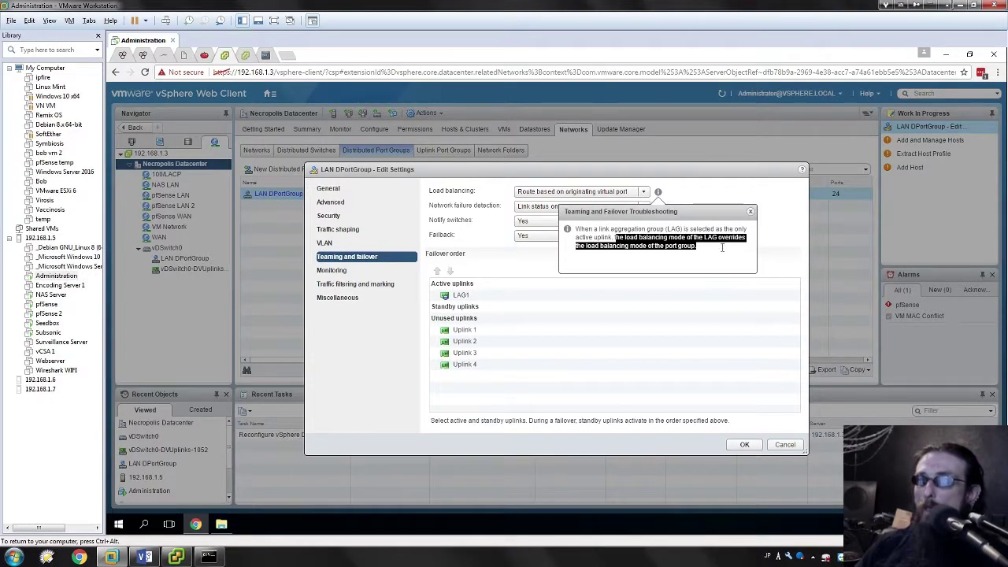
left_click(721, 247)
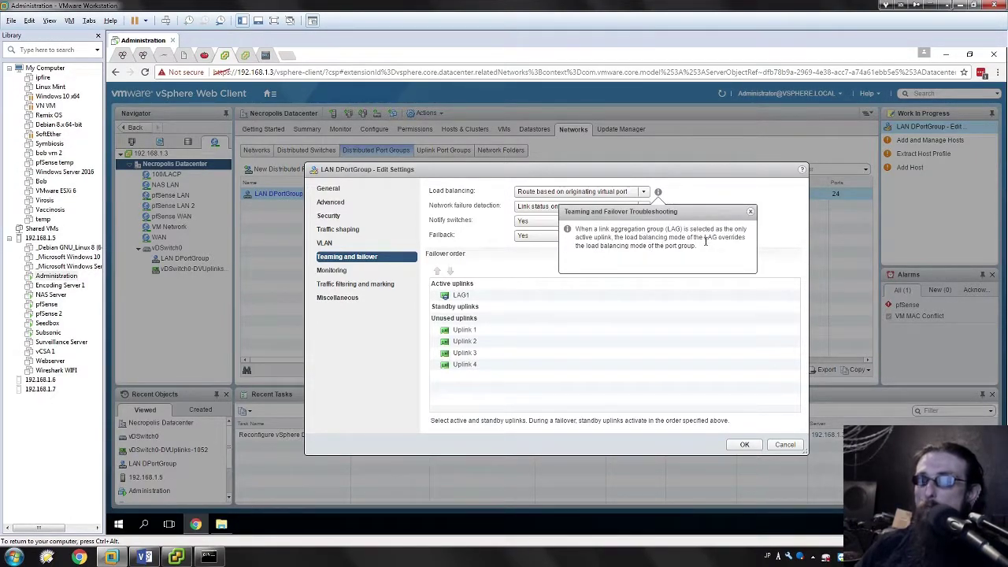
left_click_drag(706, 238, 572, 219)
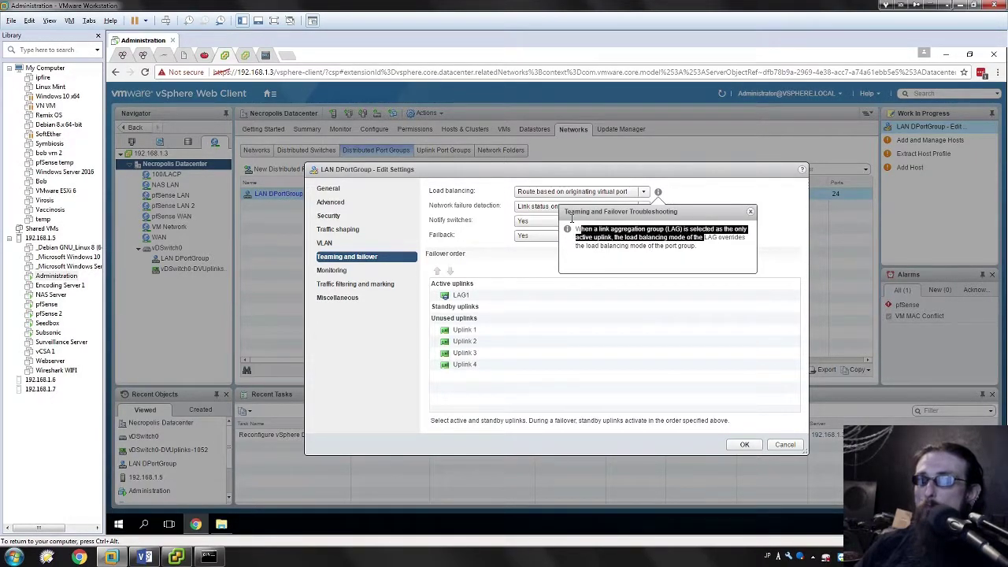
left_click(723, 400)
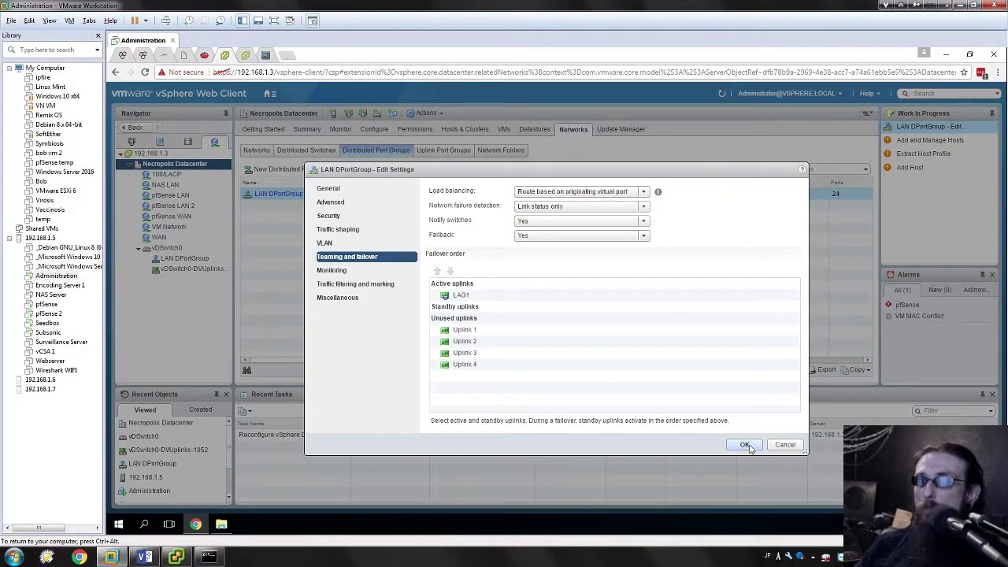
left_click(746, 444)
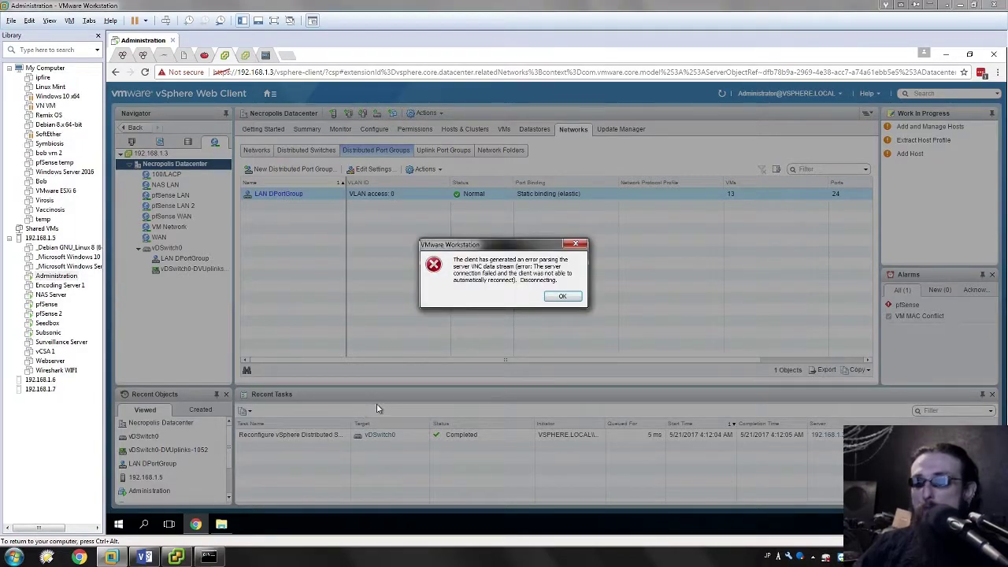
- Read the VMware Workstation error message and dismiss it
left_click_drag(476, 280, 526, 281)
left_click(515, 280)
left_click(516, 280)
left_click(526, 274)
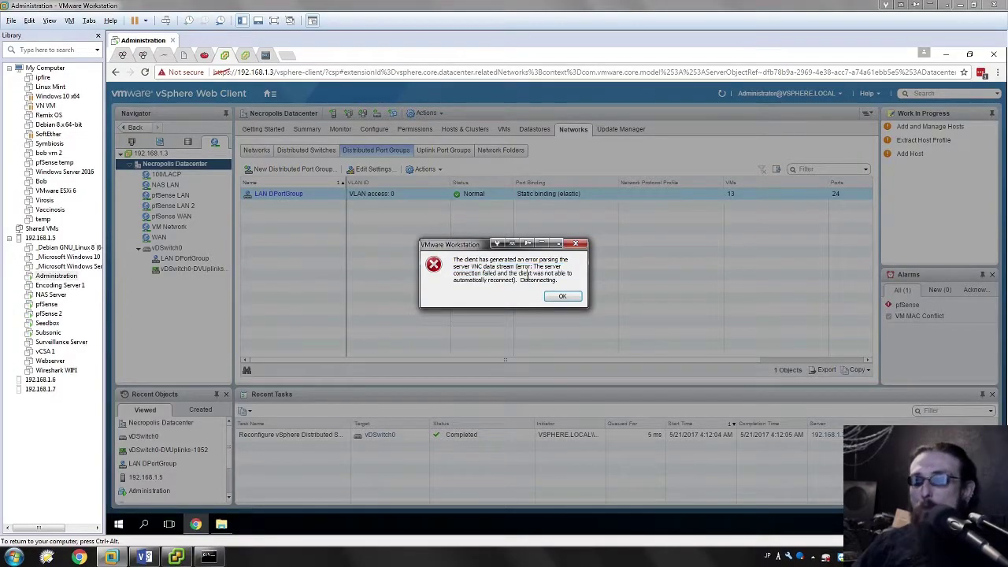
key("Return")
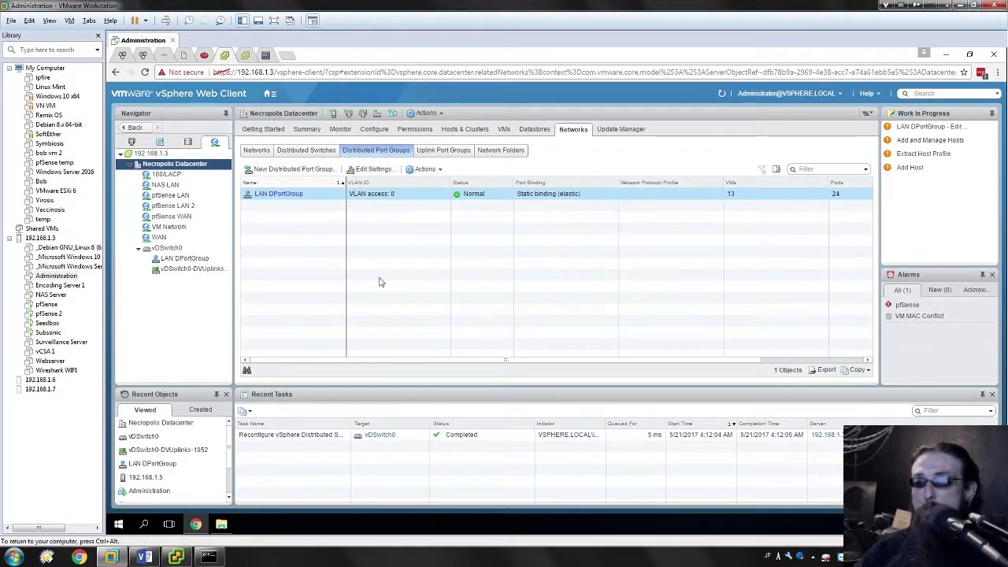
- Review vDSwitch0's link aggregation groups and its topology
left_click(181, 249)
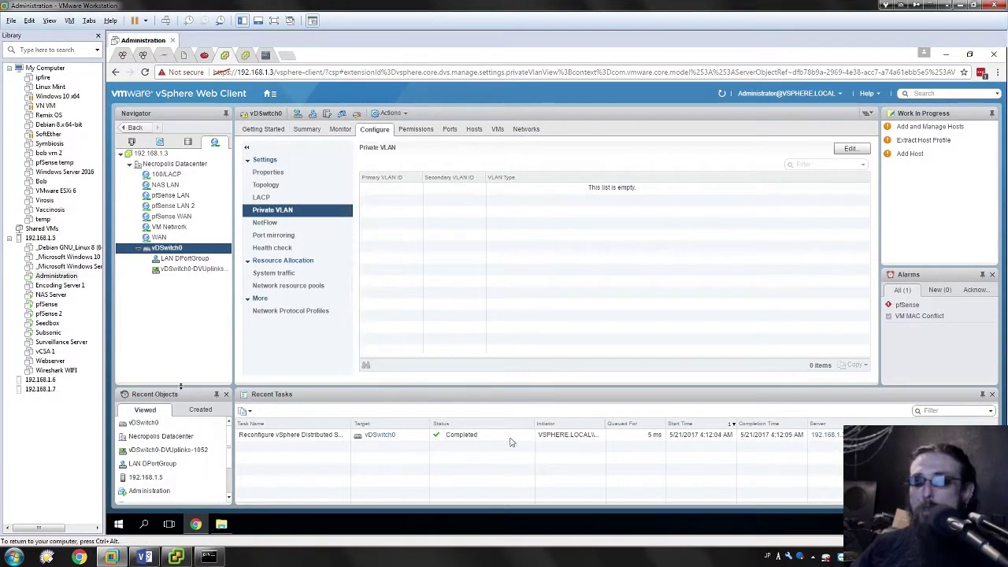
left_click(266, 198)
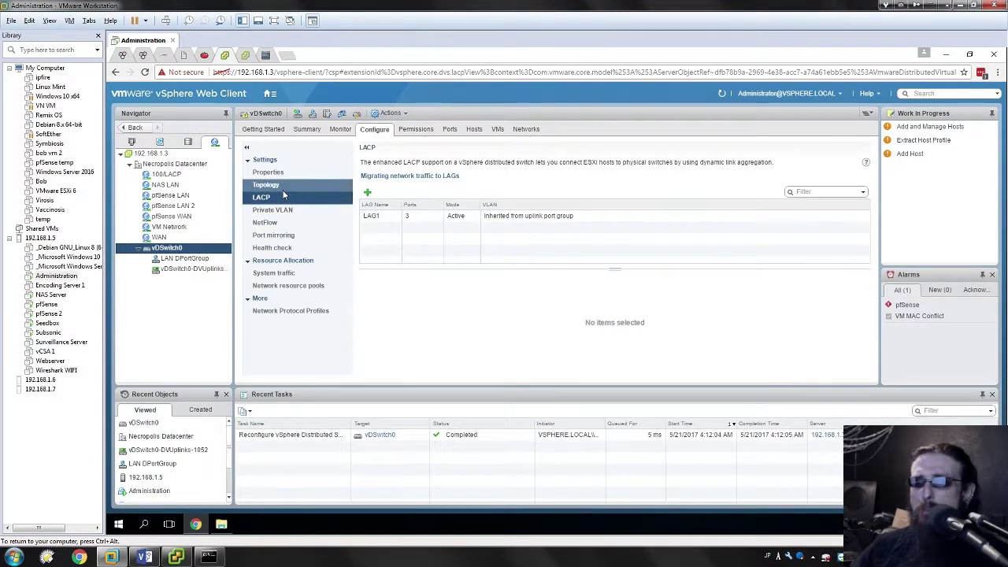
left_click(282, 186)
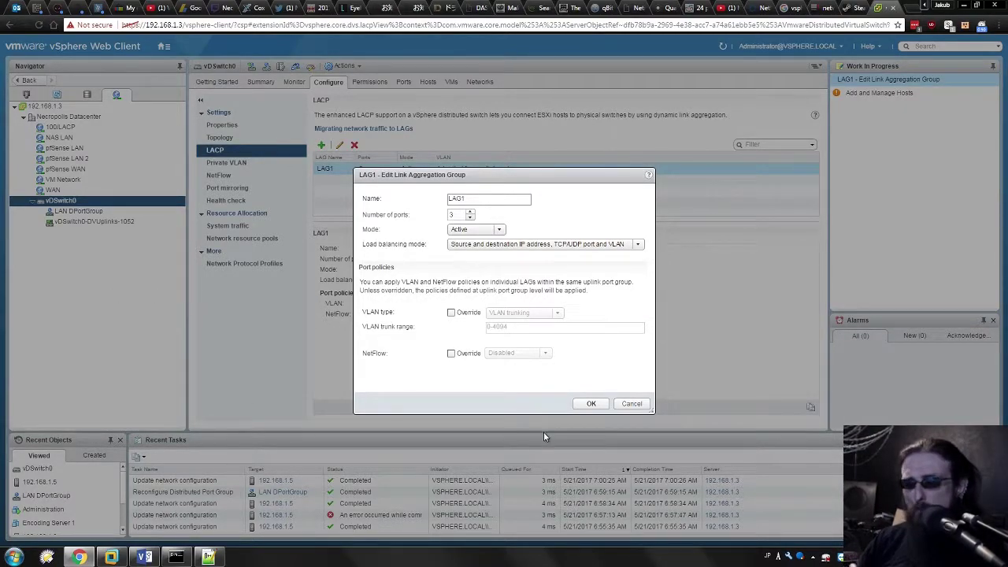
- Review LAG1's port policies and its editable settings, closing the edit dialog without changes
left_click(630, 404)
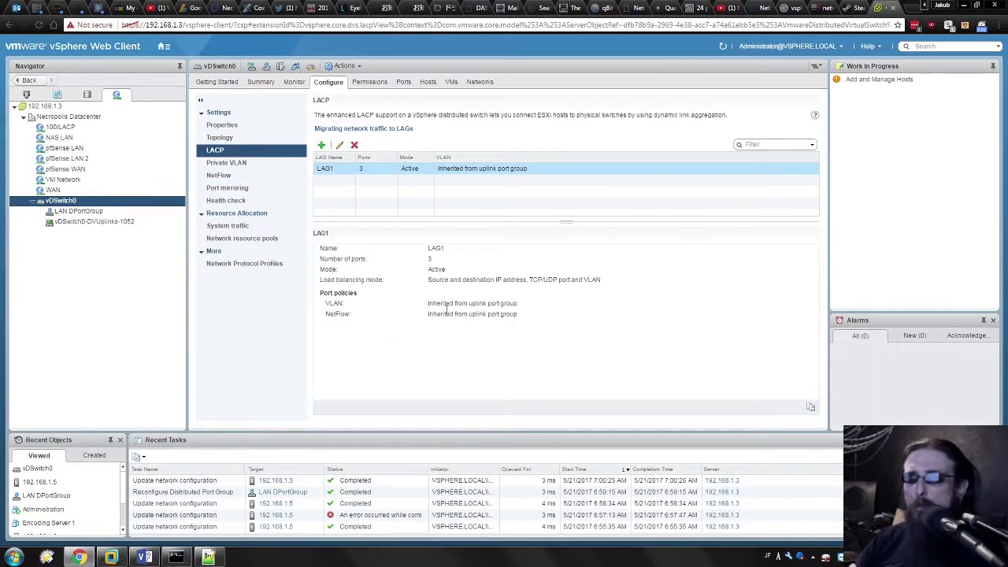
left_click_drag(490, 316, 471, 305)
left_click(515, 315)
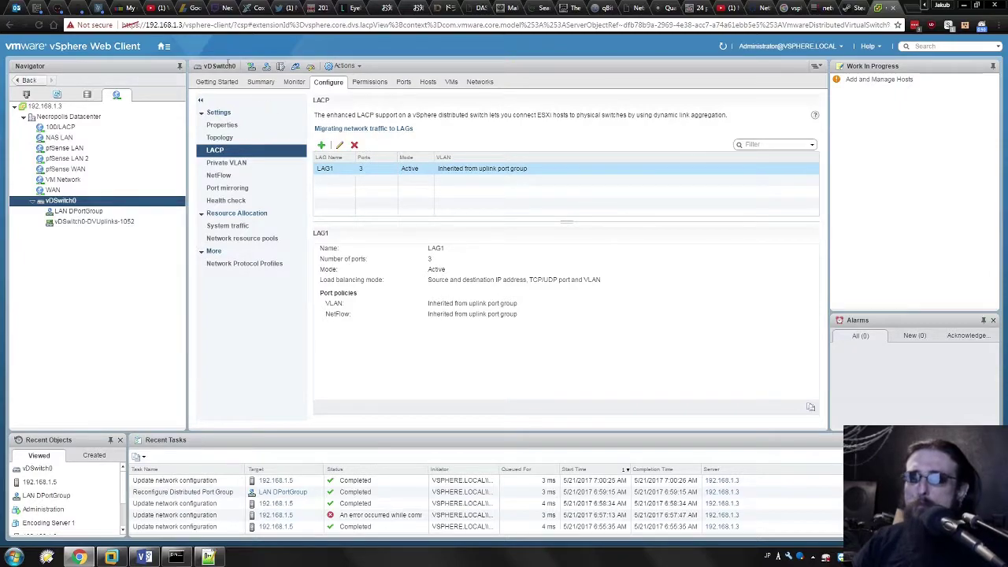
left_click(331, 173)
left_click(339, 145)
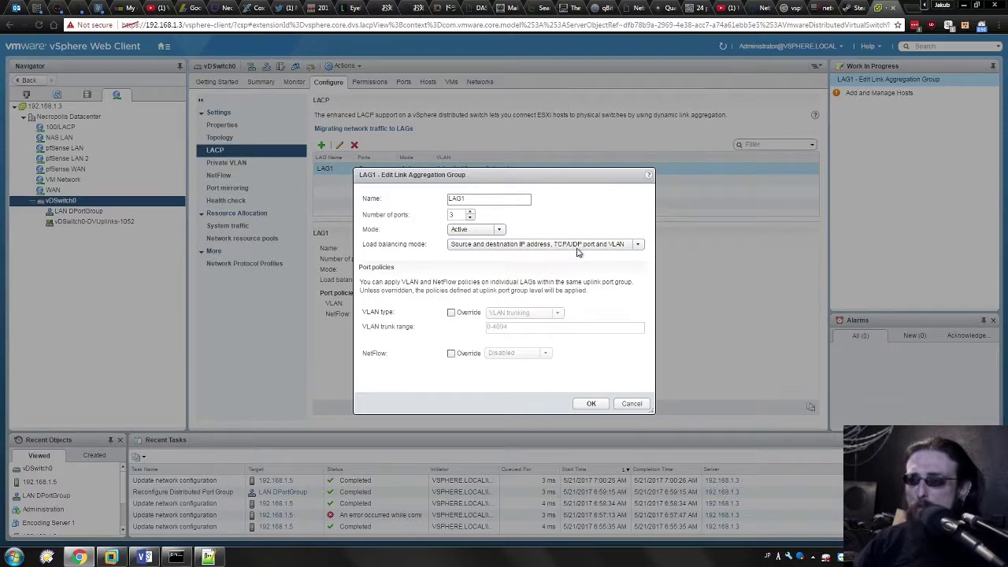
left_click(633, 404)
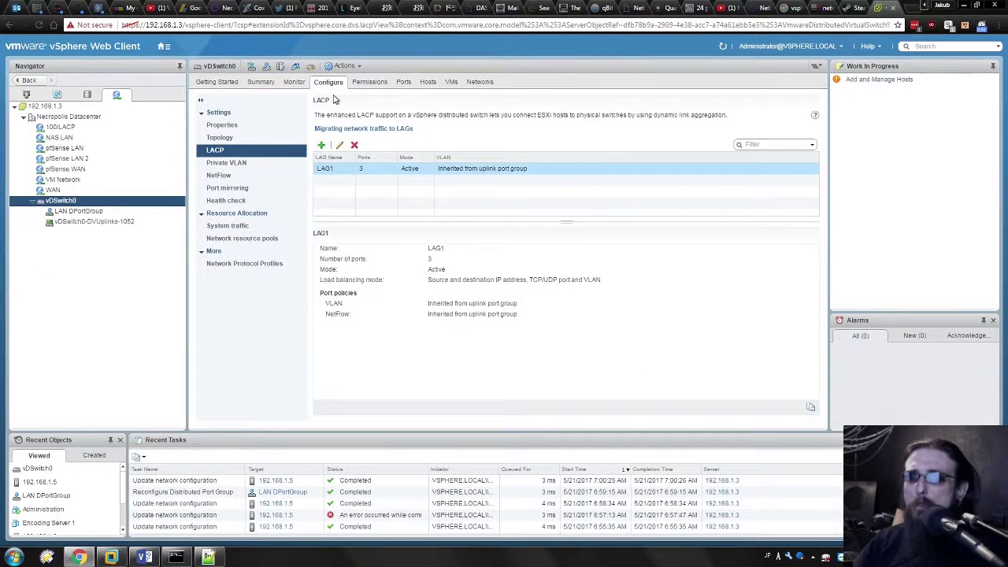
- Open host networking management on vDSwitch0 for attached host 192.168.1.5, with only physical adapters selected as the adapter task
left_click(279, 67)
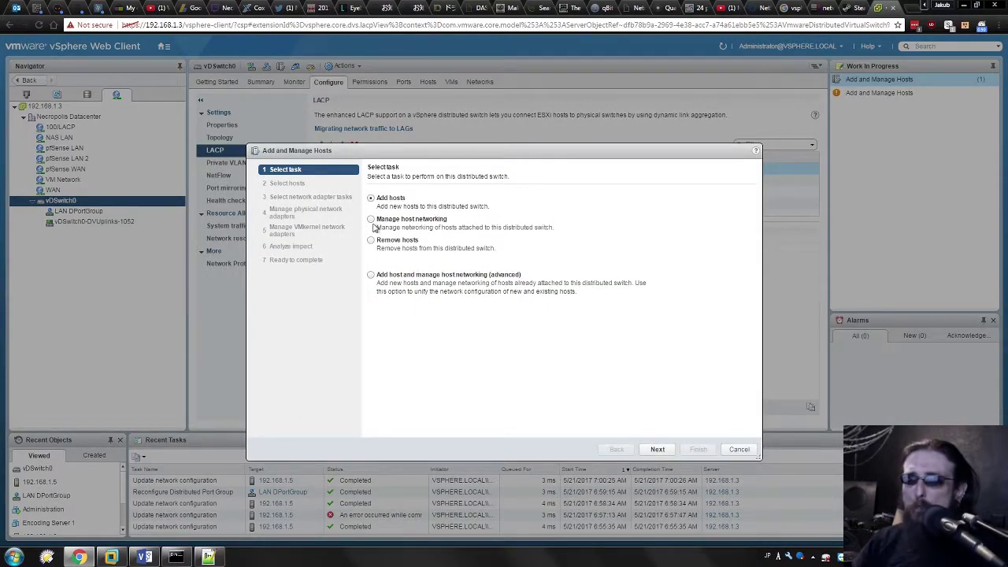
left_click(372, 221)
left_click(652, 451)
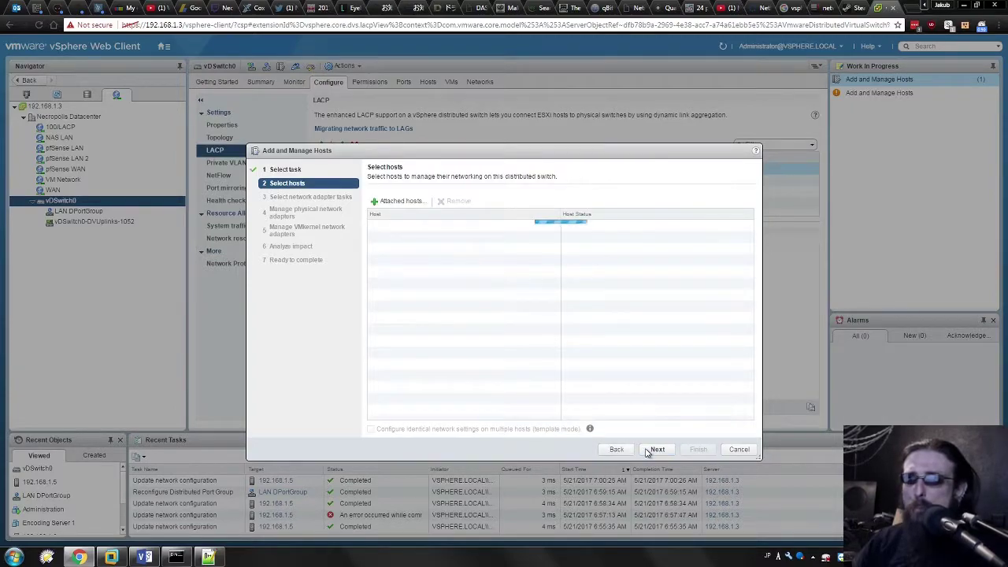
left_click(403, 200)
left_click(340, 238)
left_click(616, 384)
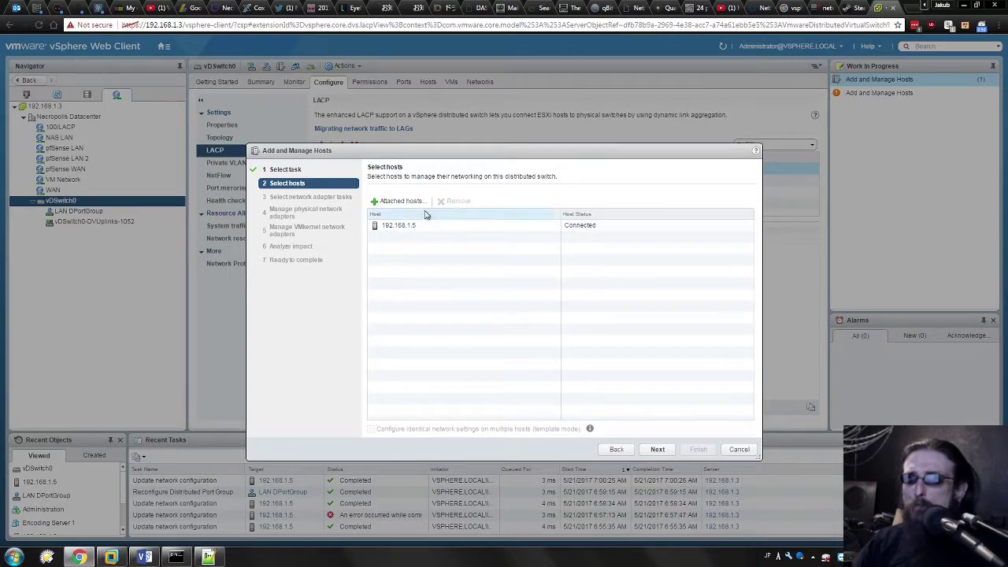
left_click(656, 449)
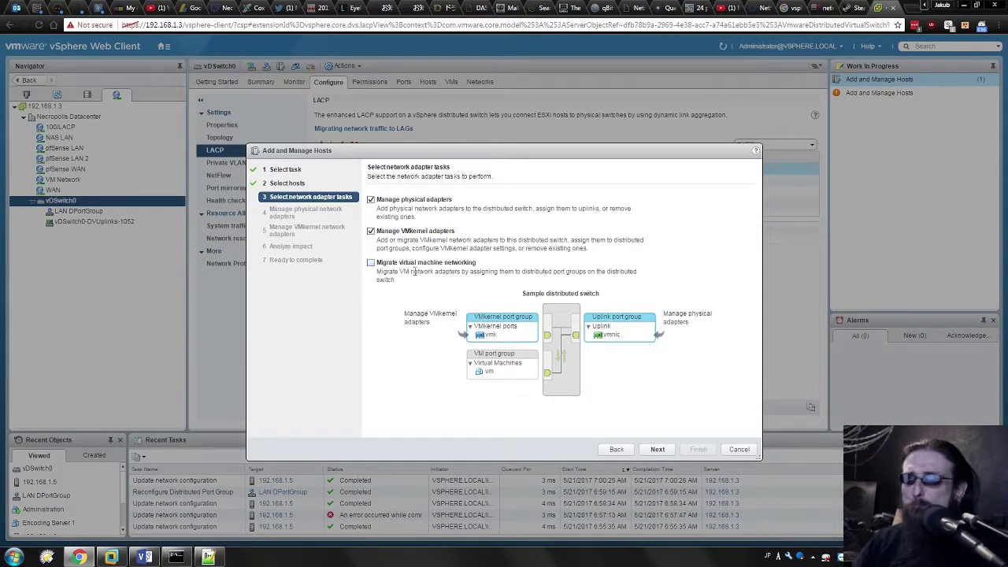
left_click(371, 232)
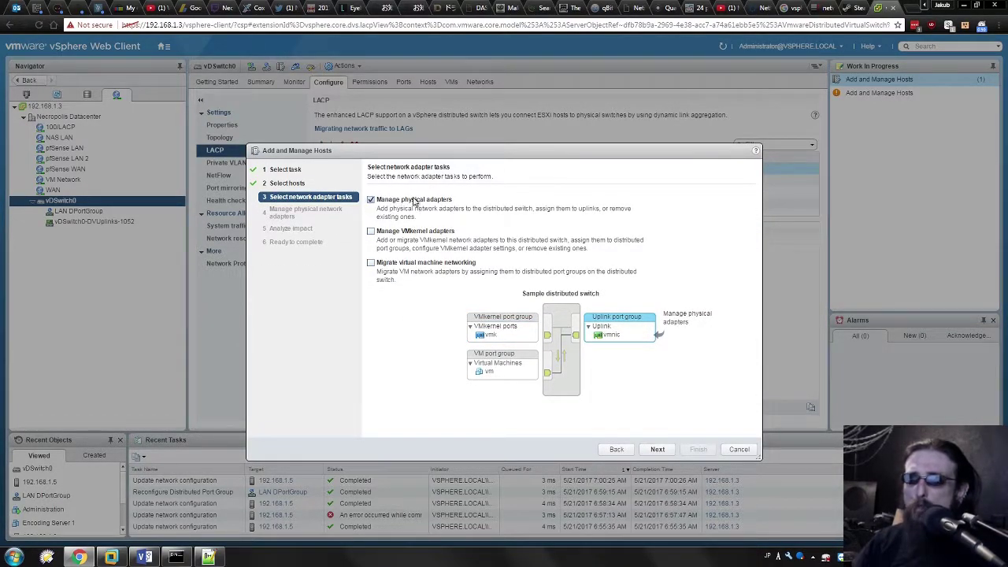
left_click(656, 449)
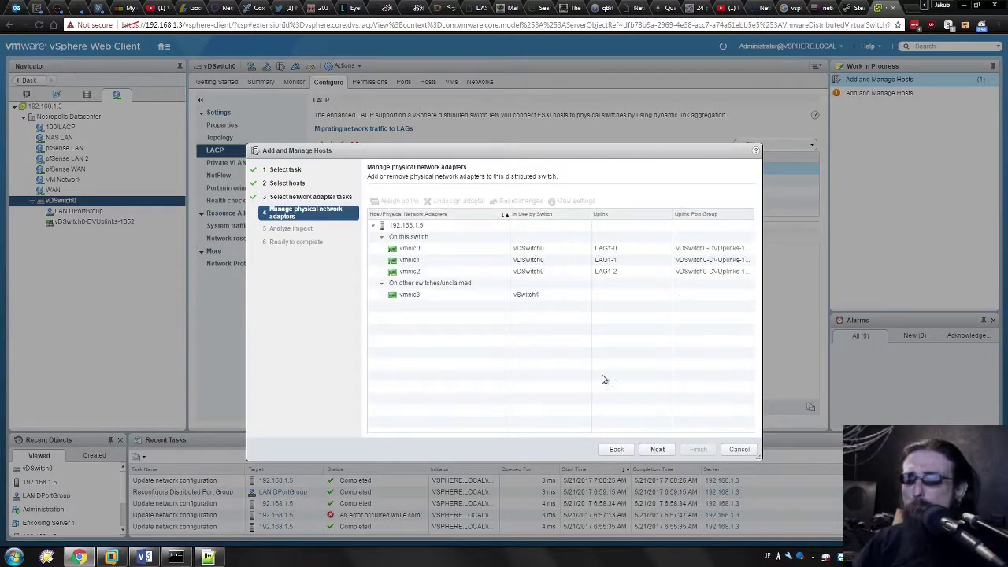
- Open the uplink assignment for vmnic0 and examine which physical adapter is mapped to each LAG1 port
left_click(433, 249)
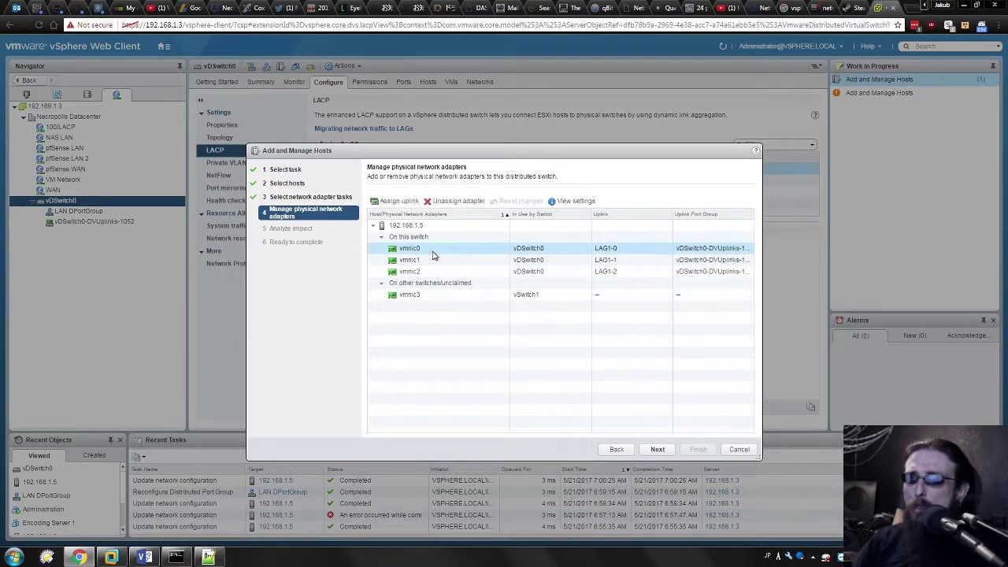
left_click(438, 262)
left_click(413, 249)
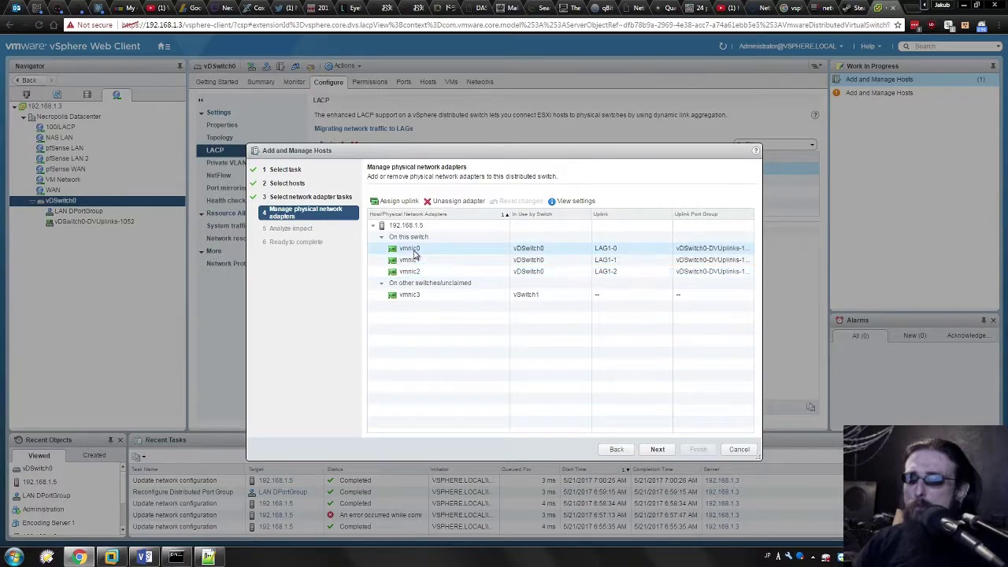
left_click(396, 202)
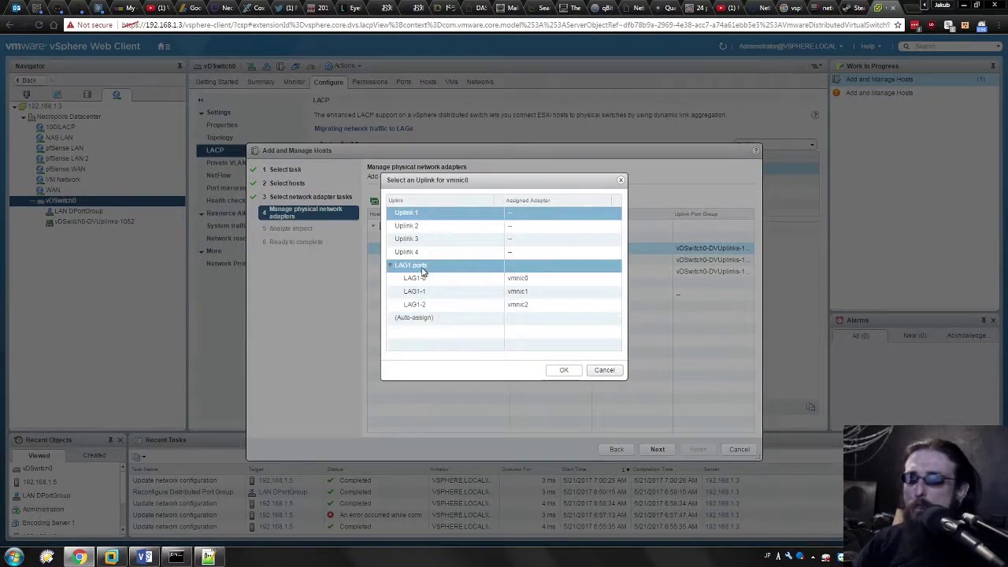
left_click(524, 280)
left_click(425, 292)
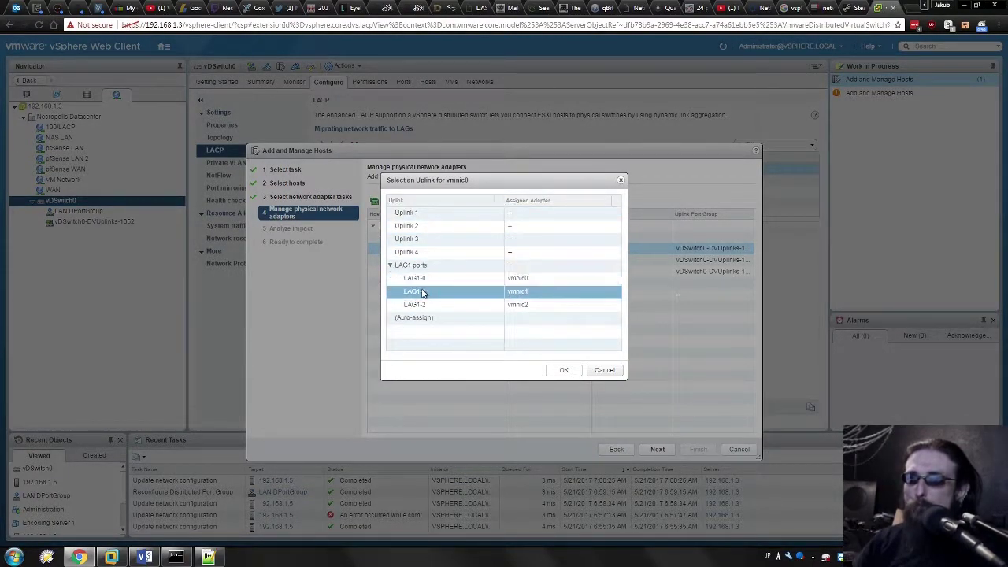
left_click(426, 301)
left_click(426, 292)
left_click(426, 281)
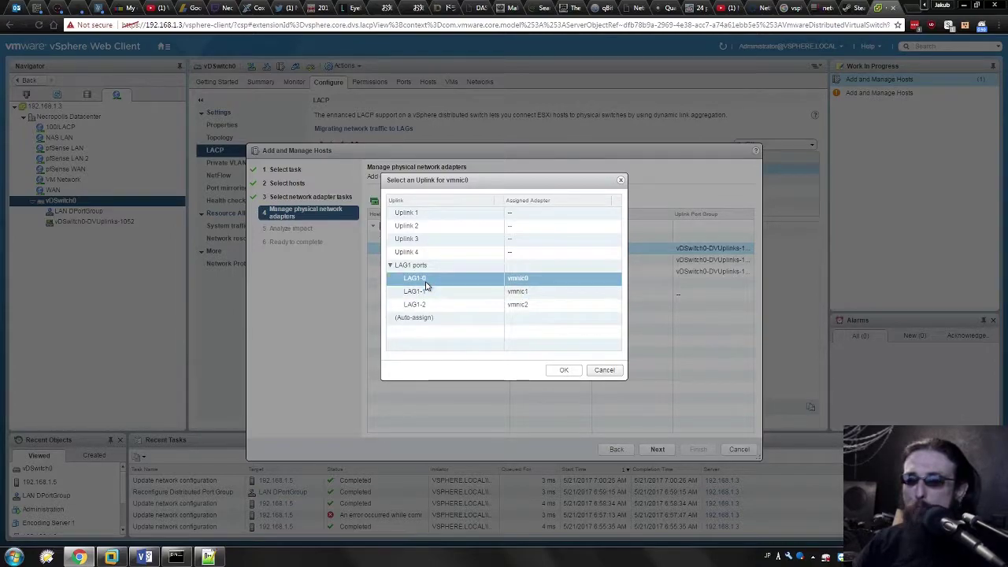
left_click(428, 293)
left_click(427, 303)
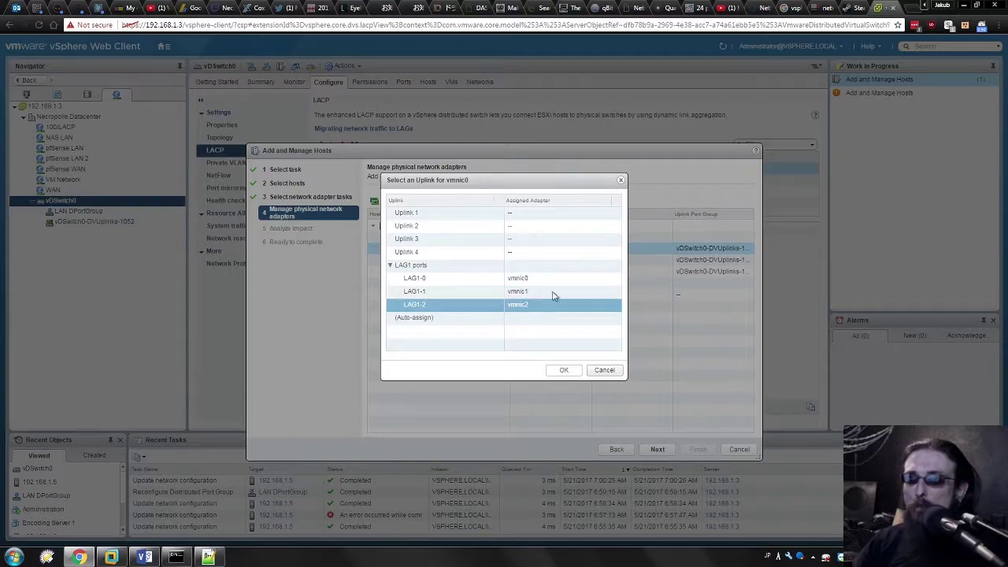
left_click(524, 279)
left_click(531, 292)
left_click(531, 305)
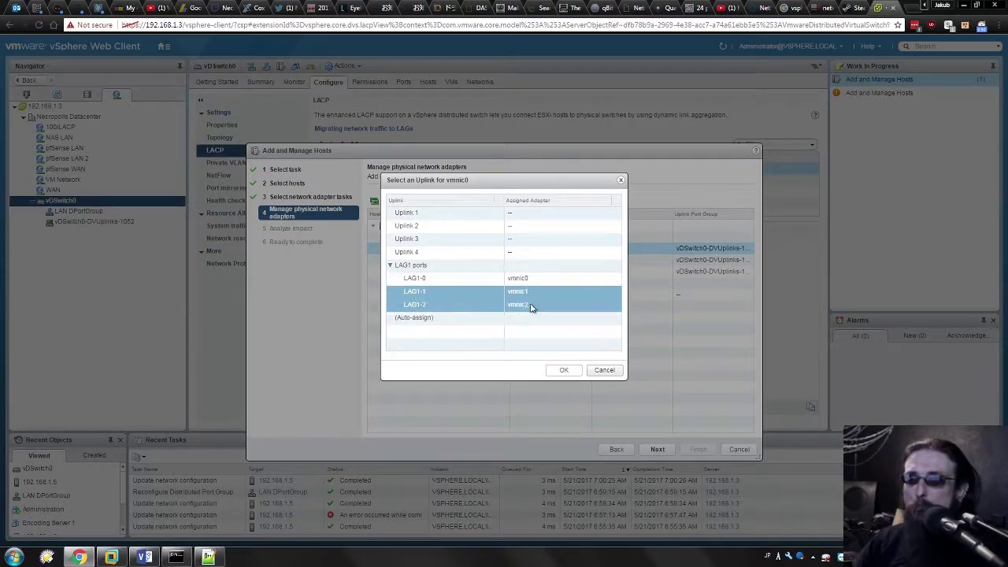
left_click(522, 291)
left_click(516, 279)
- Compare the standalone uplinks with the LAG1 ports, leaving the uplink assignment and the host wizard without changes
left_click(434, 213)
left_click(432, 226)
left_click(431, 241)
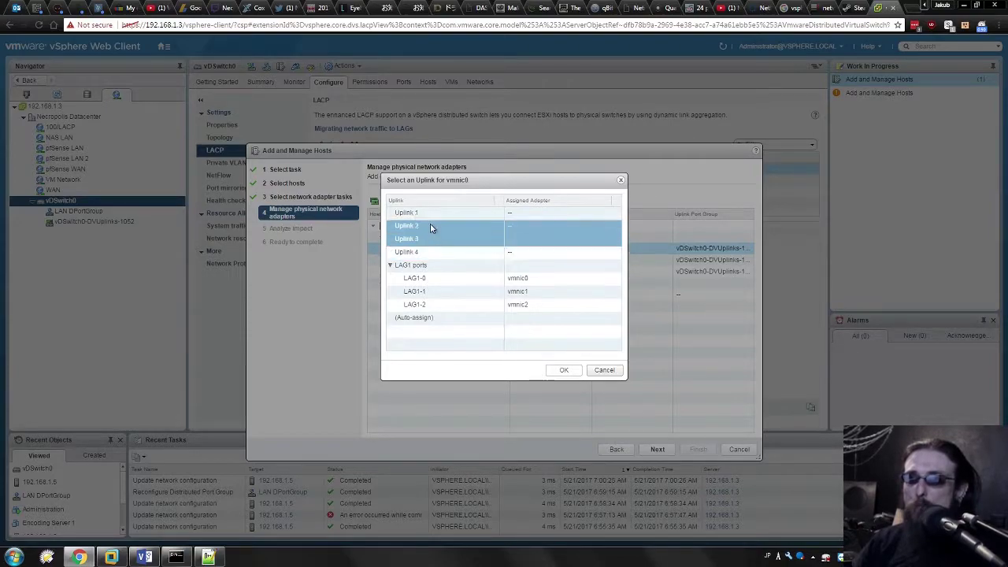
left_click(456, 279)
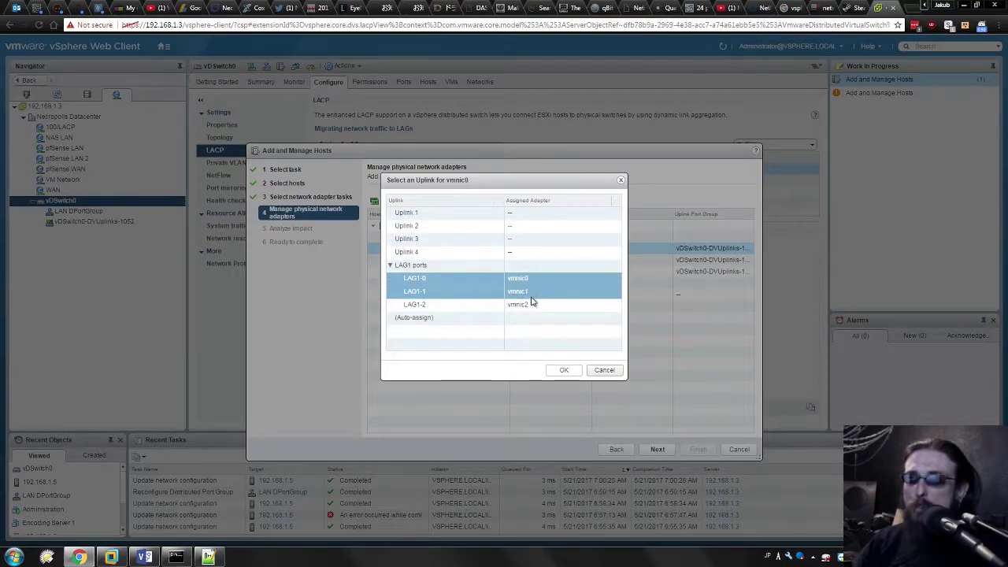
left_click(533, 306)
left_click(602, 371)
left_click(737, 450)
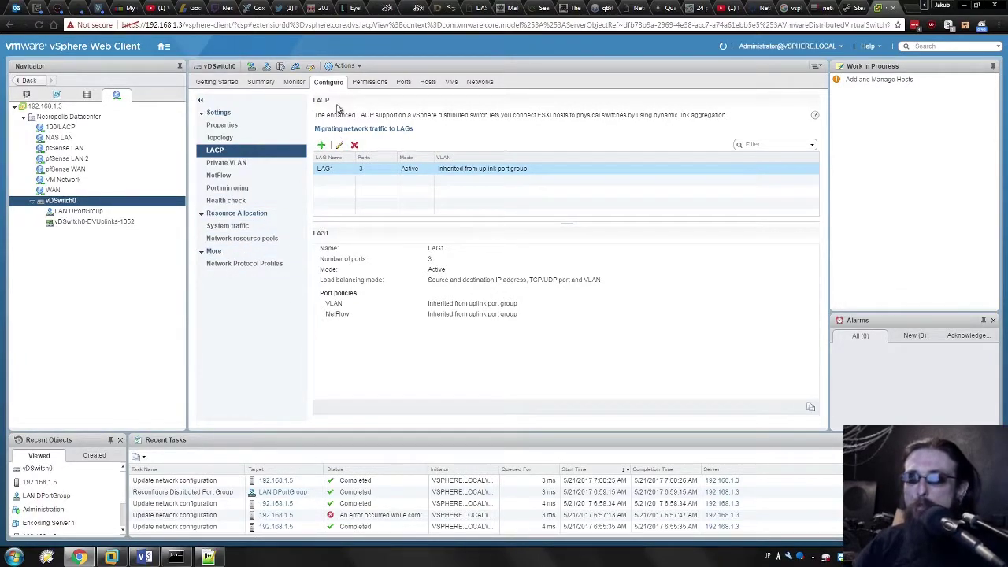
- Review LAN DPortGroup's teaming and failover order from vDSwitch0's topology, closing its settings without changes
left_click(236, 137)
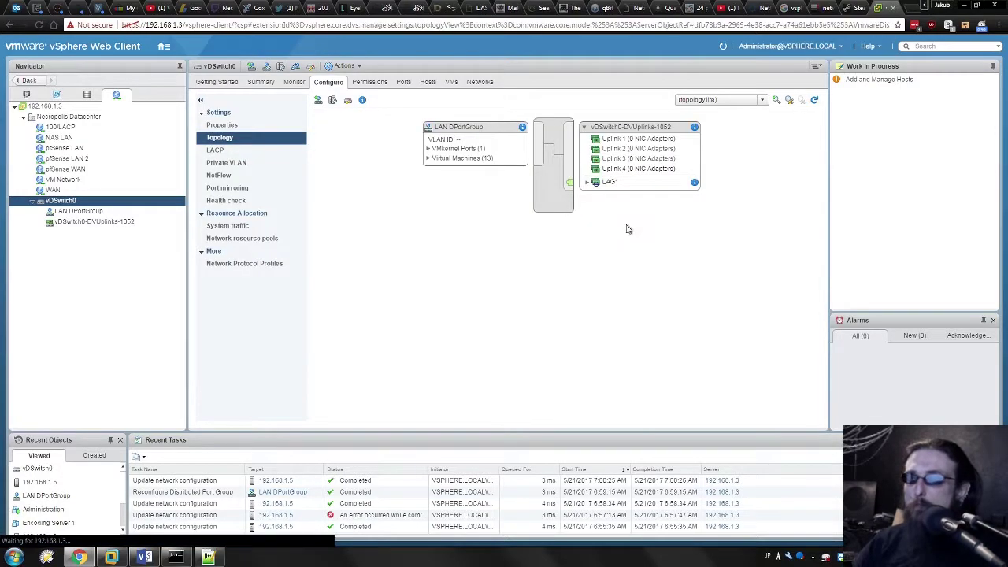
left_click(468, 146)
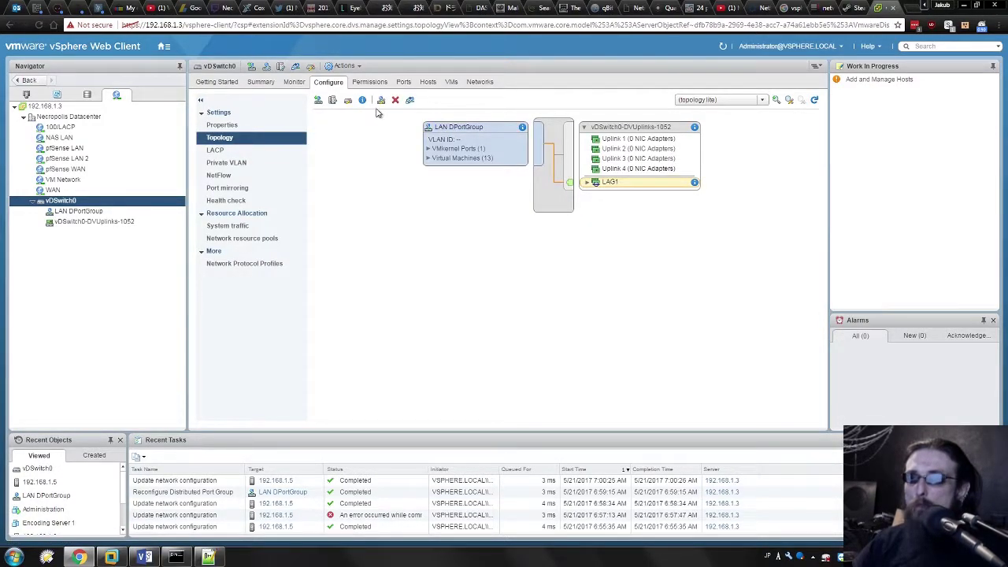
left_click(381, 101)
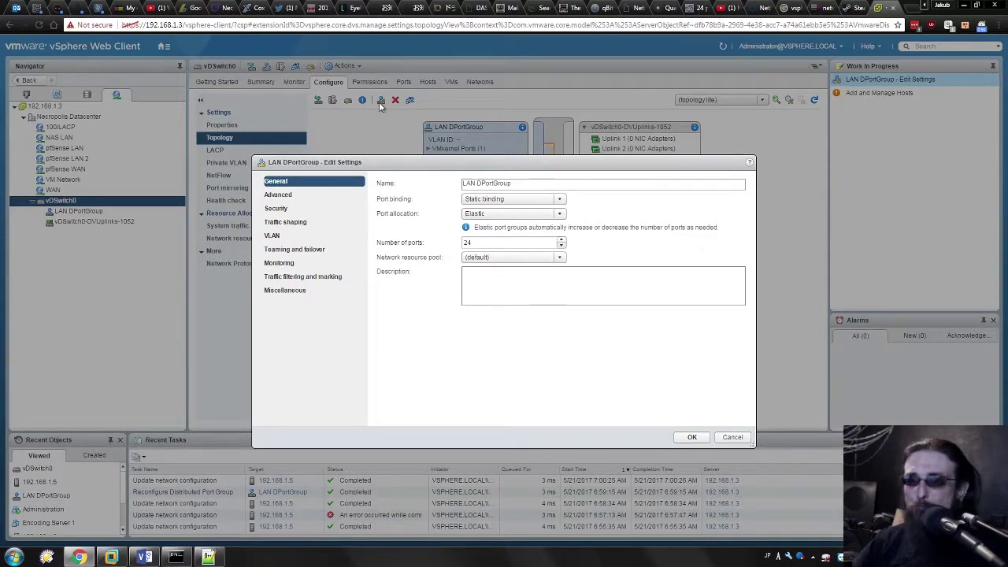
left_click(289, 251)
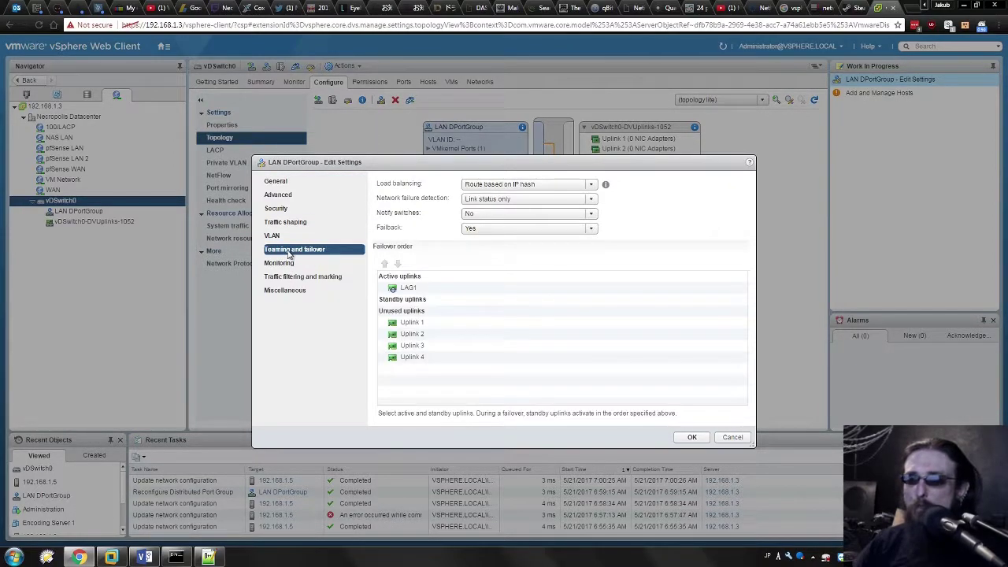
left_click(412, 334)
left_click(404, 289)
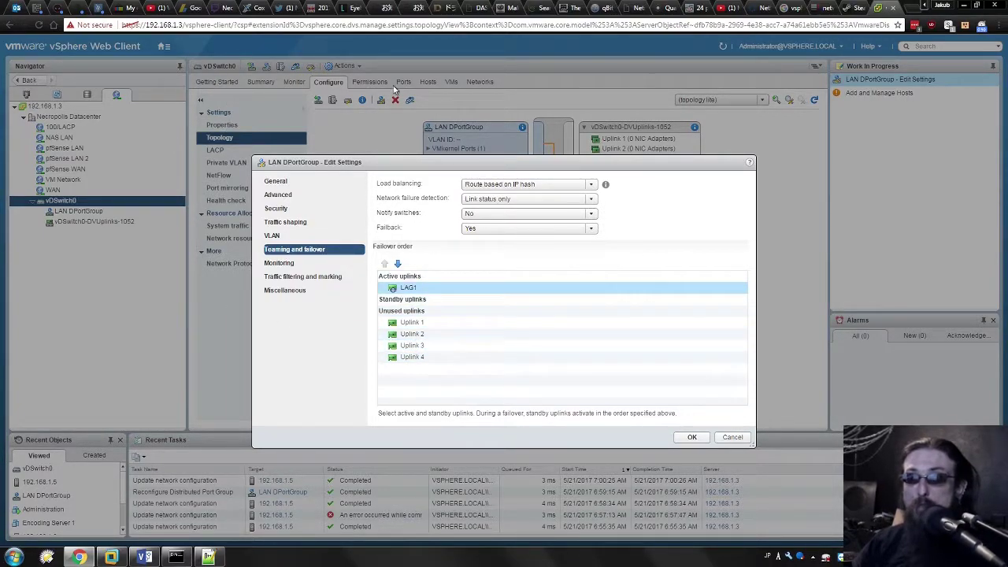
left_click(732, 441)
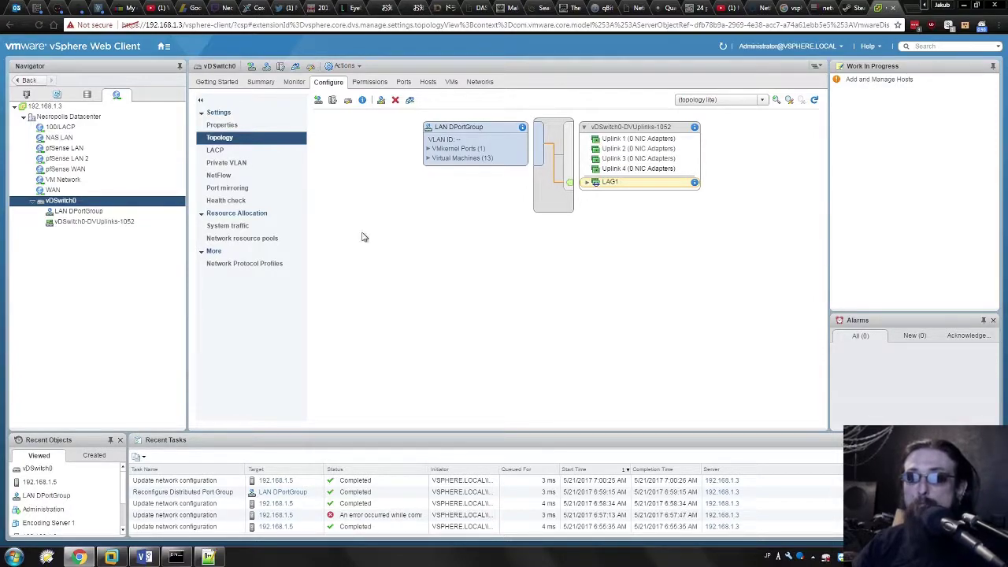
left_click(603, 263)
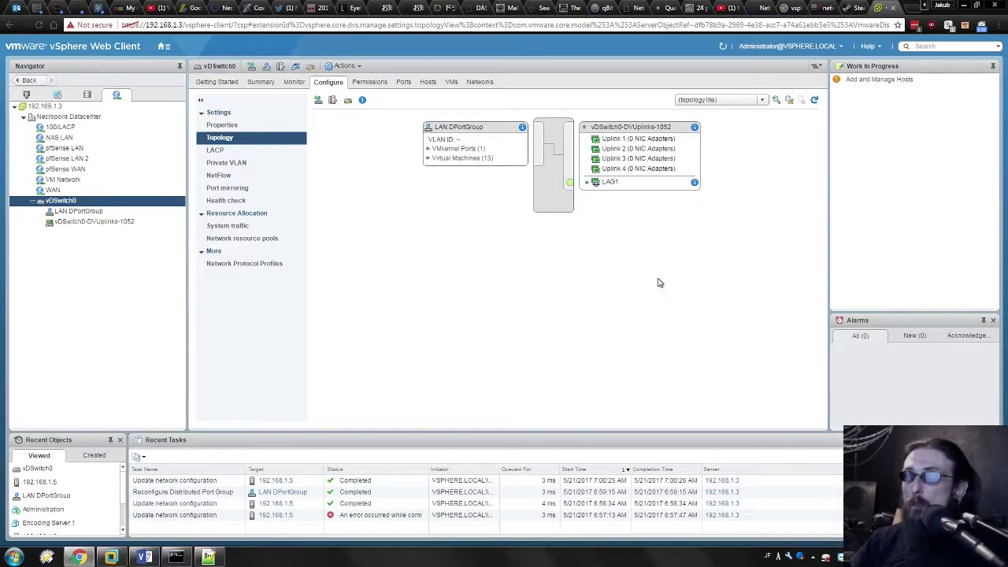
left_click(479, 131)
left_click(527, 231)
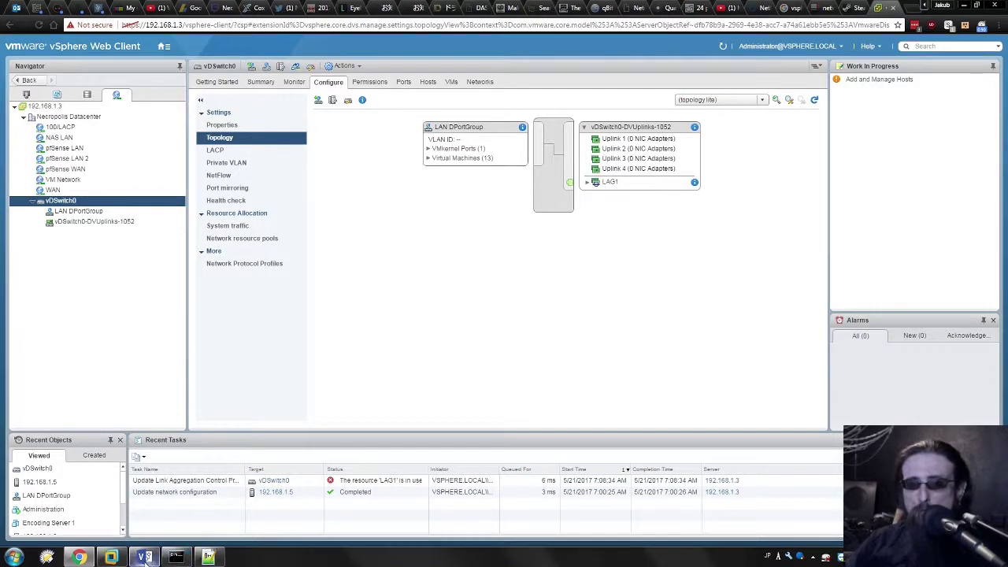
- Look over the host's networking in vSphere Client and the VMware Workstation window, and return to the vSphere Web Client in Chrome
key("super")
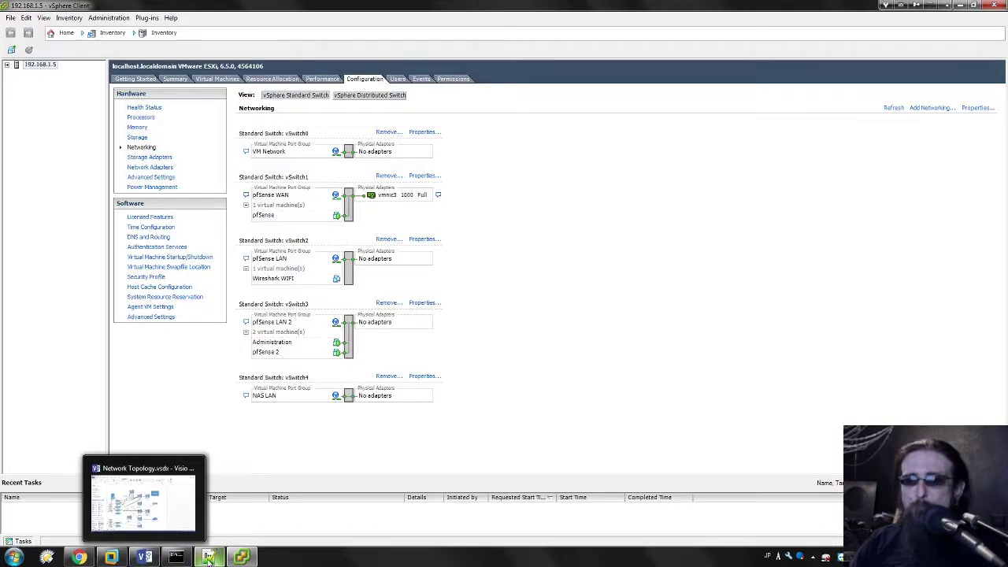
mouse_move(241, 558)
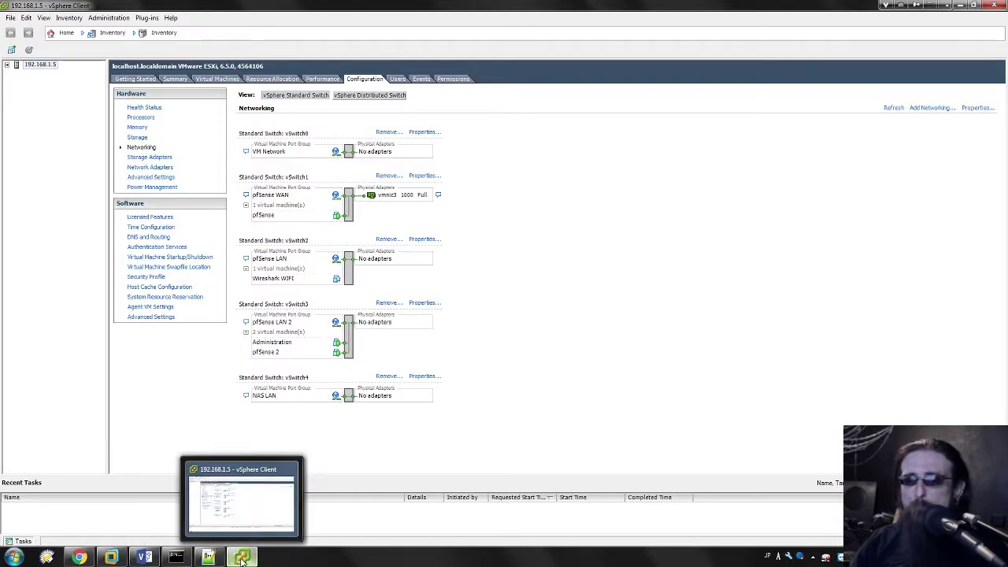
left_click(111, 557)
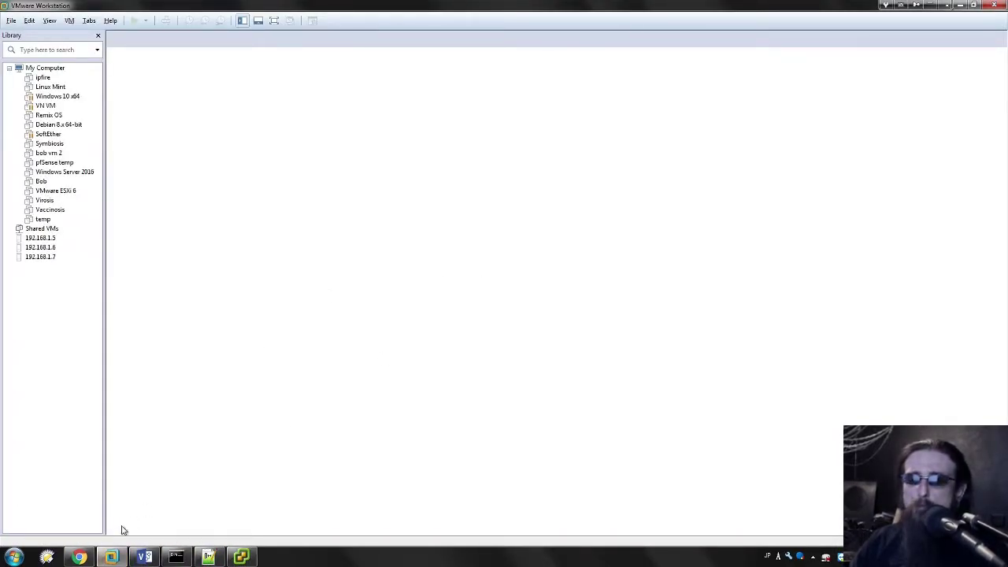
left_click(111, 558)
left_click(79, 557)
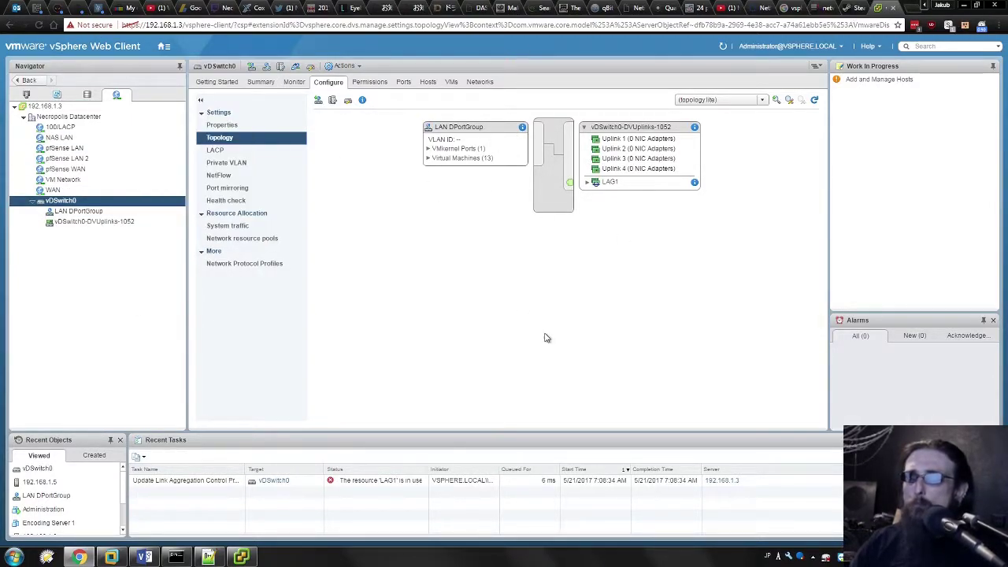
- Create a distributed port group named WAN DPortGroup on vDSwitch0 with the default settings
left_click(320, 101)
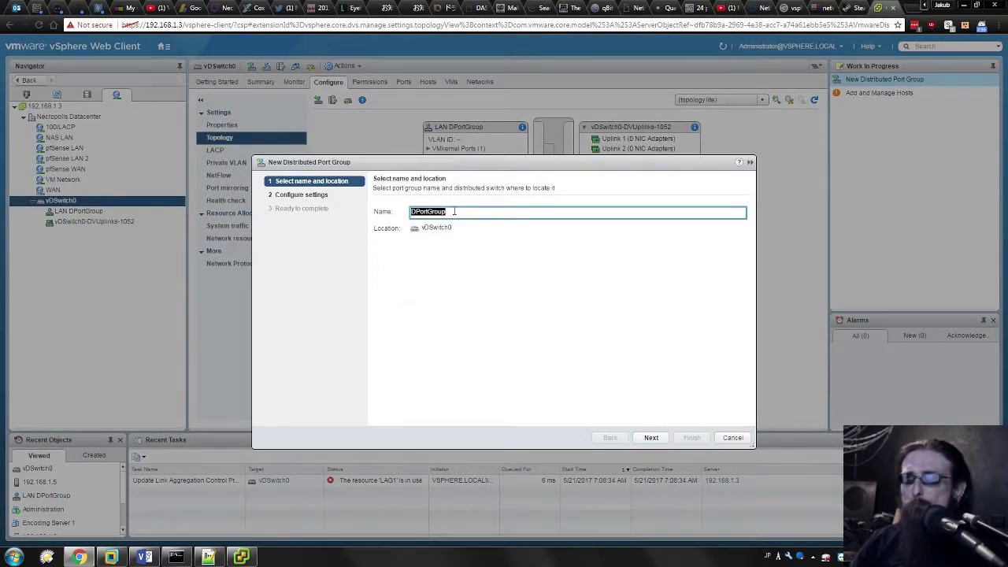
left_click(454, 211)
type("WAN")
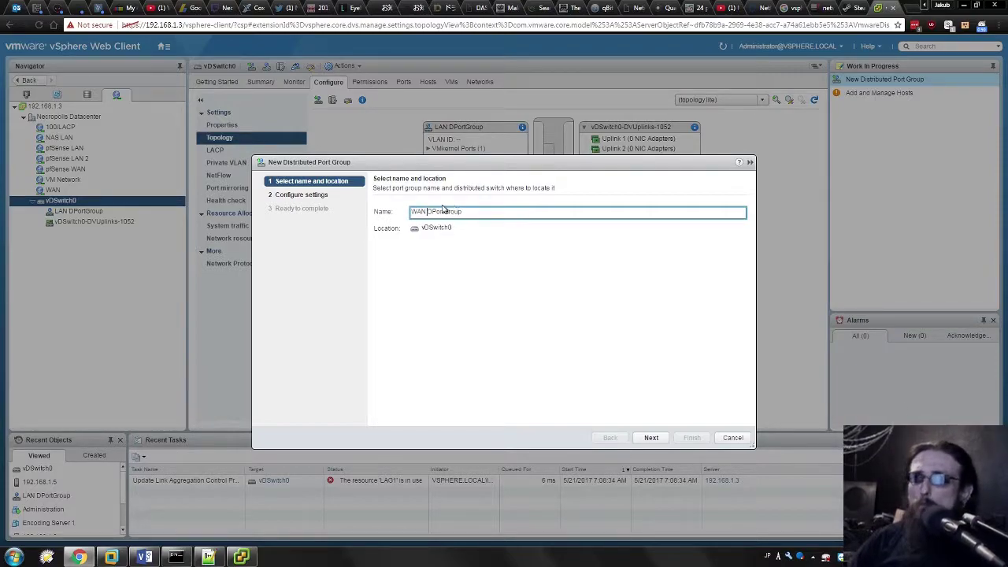
left_click(653, 438)
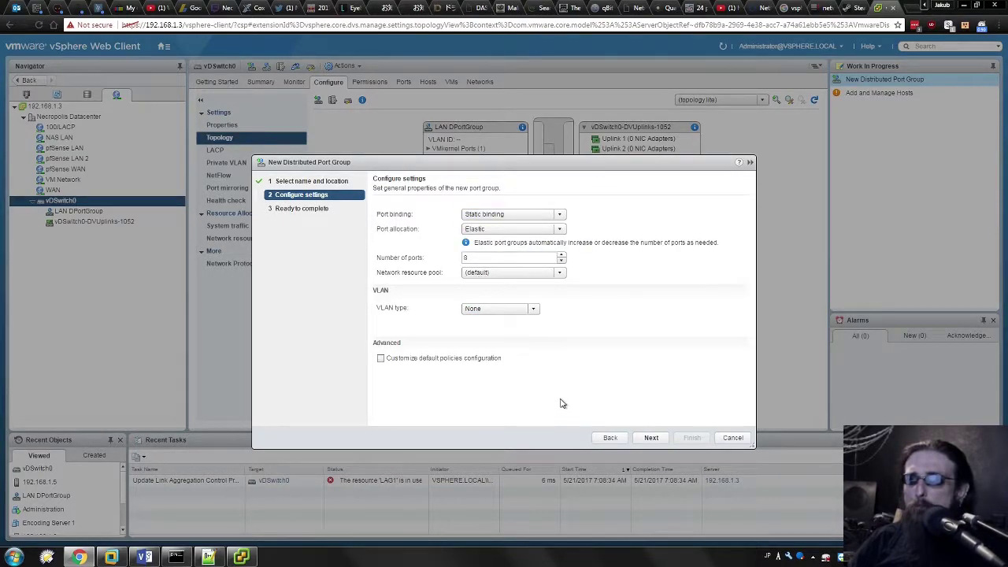
left_click(652, 438)
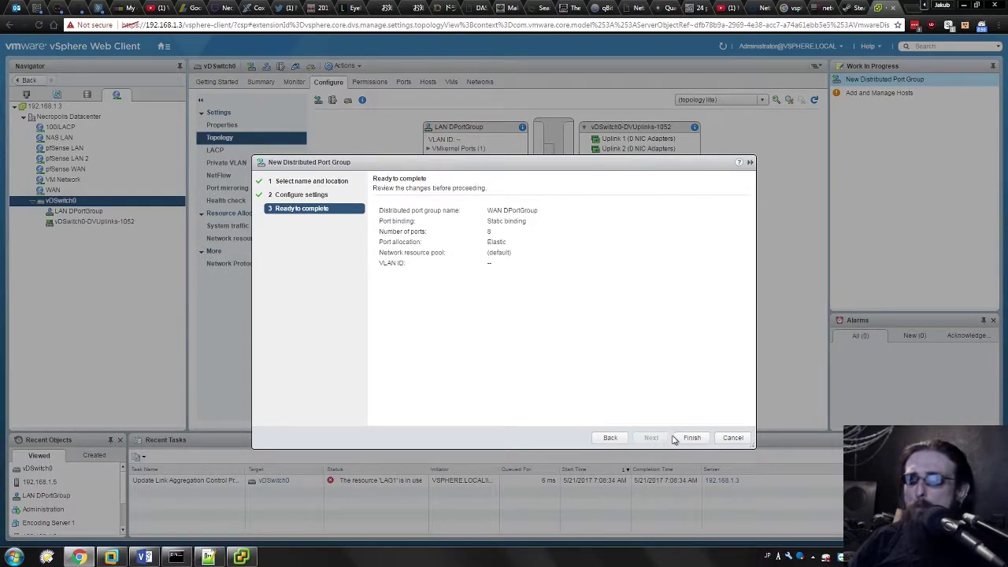
left_click(691, 438)
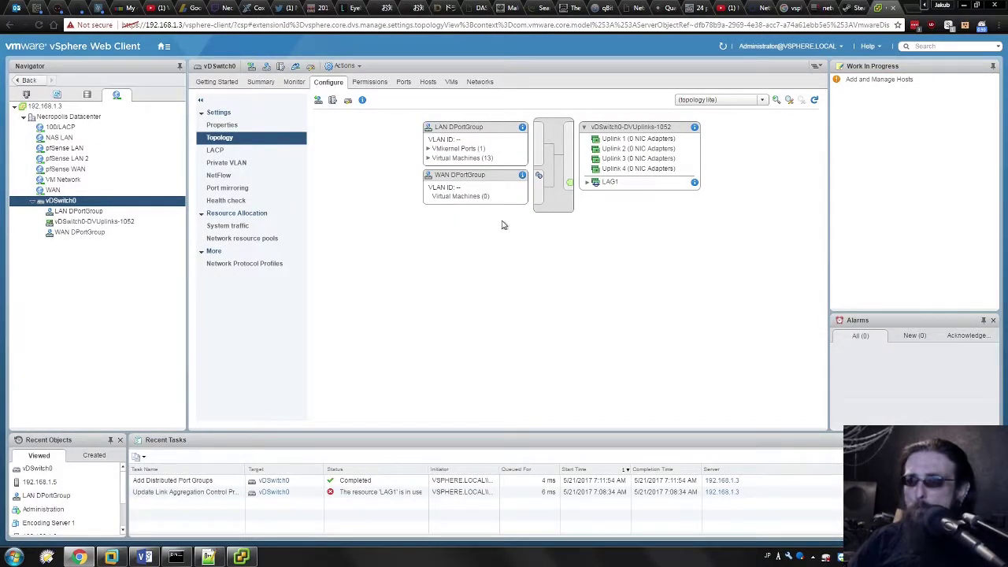
- Examine WAN DPortGroup's uplink connections in the topology and expand LAG1 to view its member adapters
left_click(488, 187)
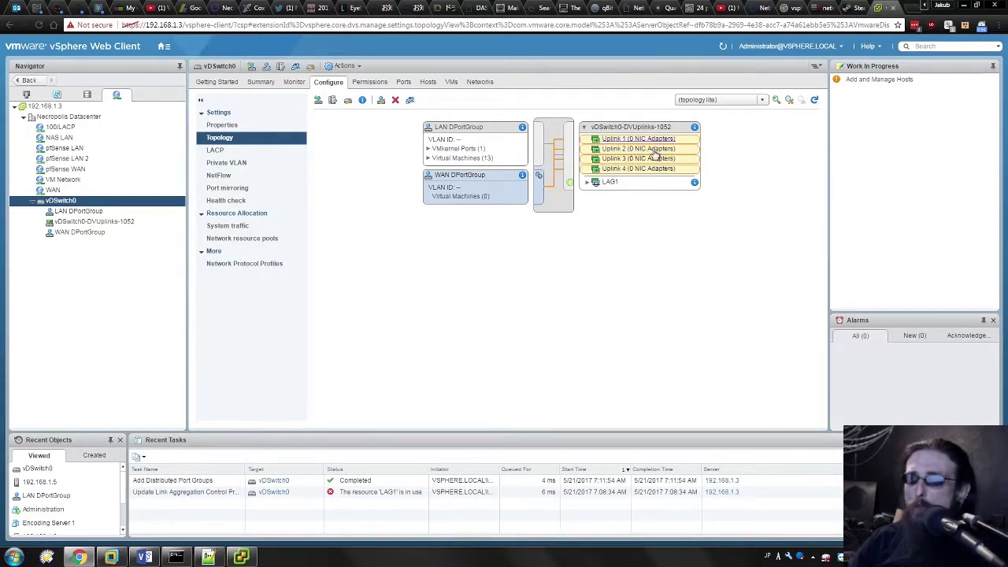
left_click(588, 182)
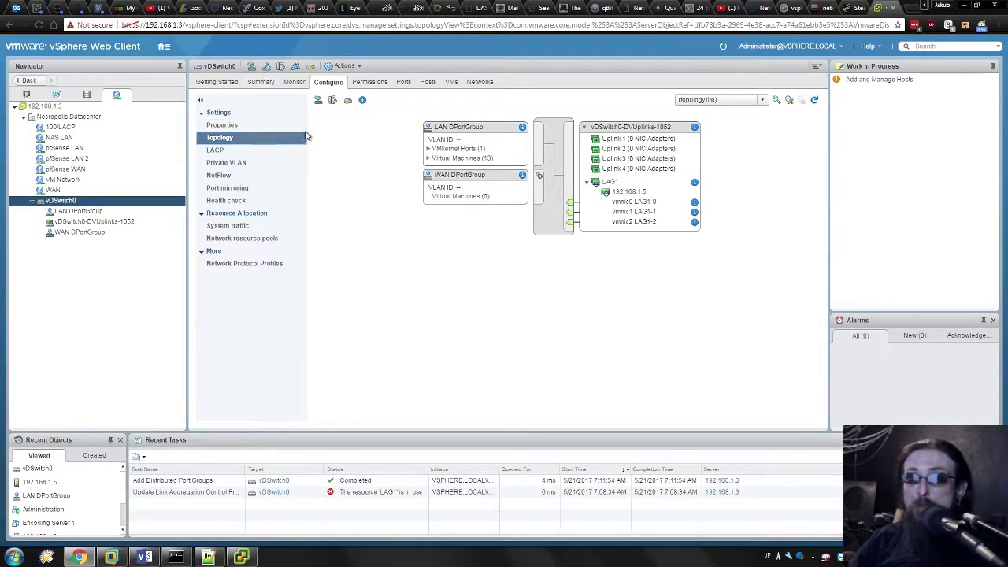
- Start managing vDSwitch0's host networking for attached host 192.168.1.5, with physical adapters as the only network adapter task
left_click(282, 68)
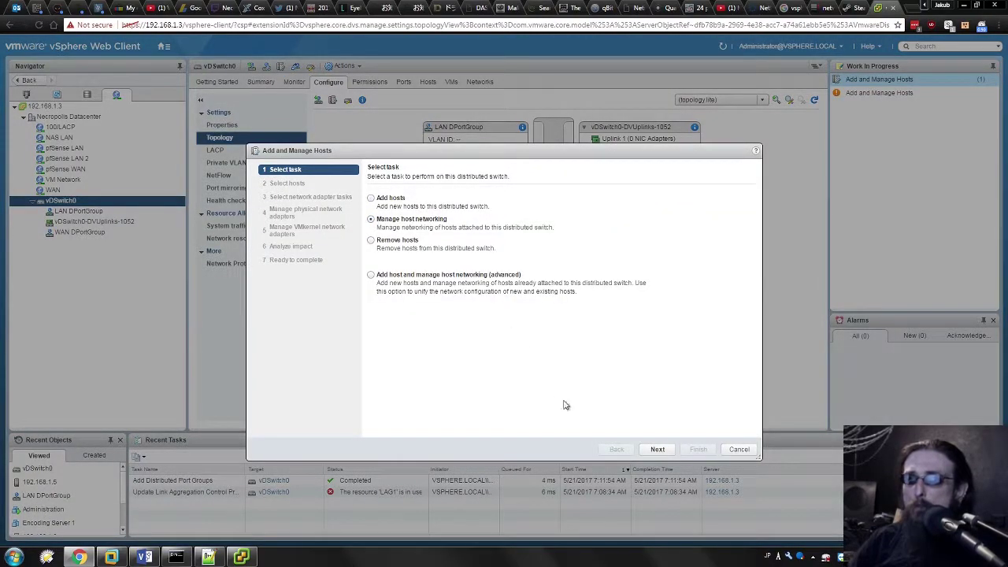
left_click(657, 449)
left_click(386, 204)
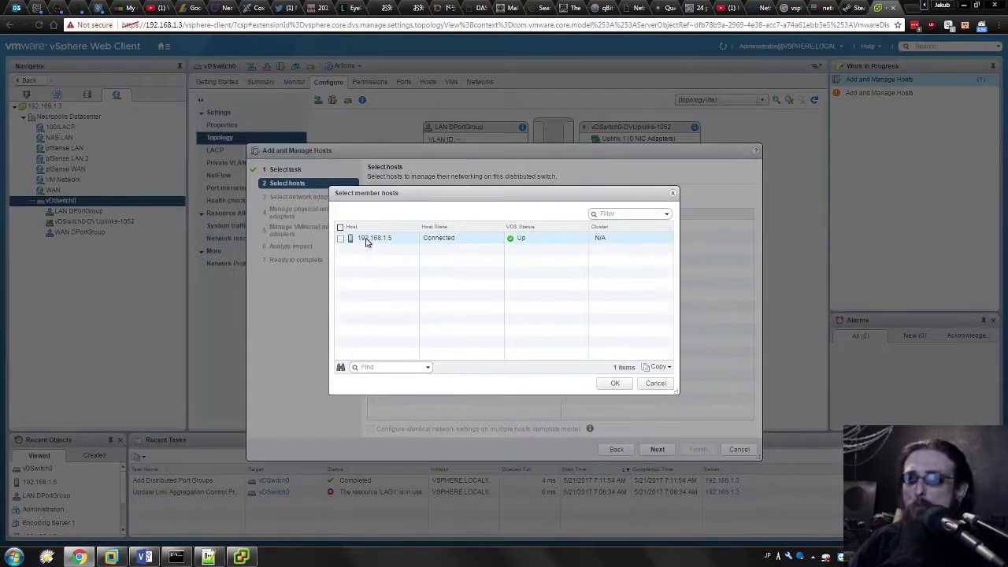
left_click(348, 240)
left_click(611, 382)
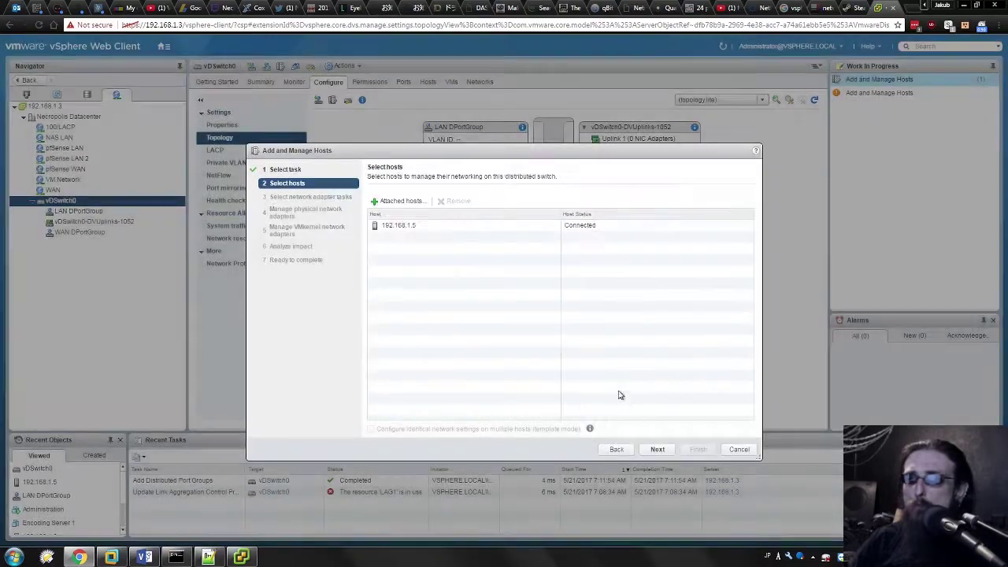
left_click(652, 449)
left_click(371, 231)
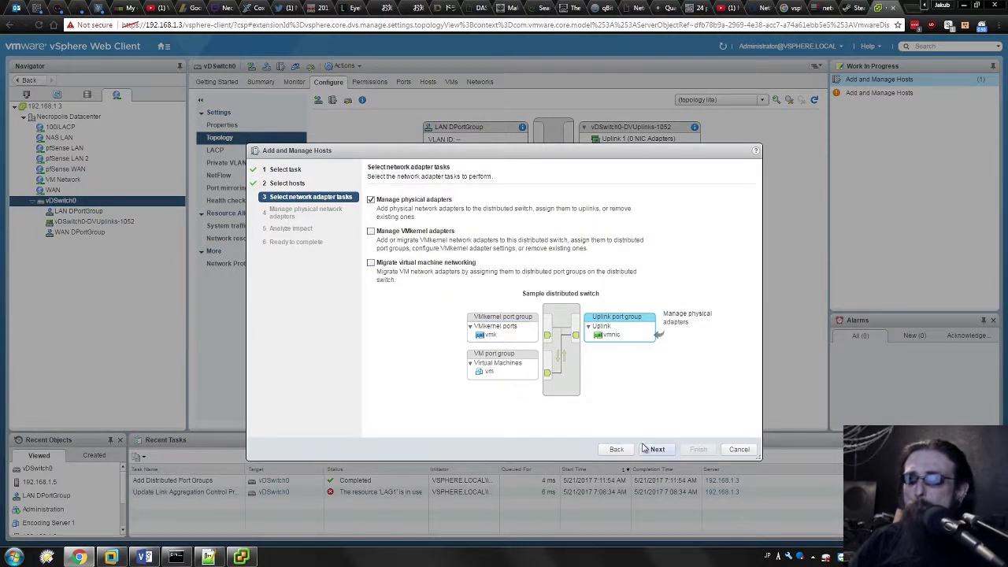
left_click(654, 450)
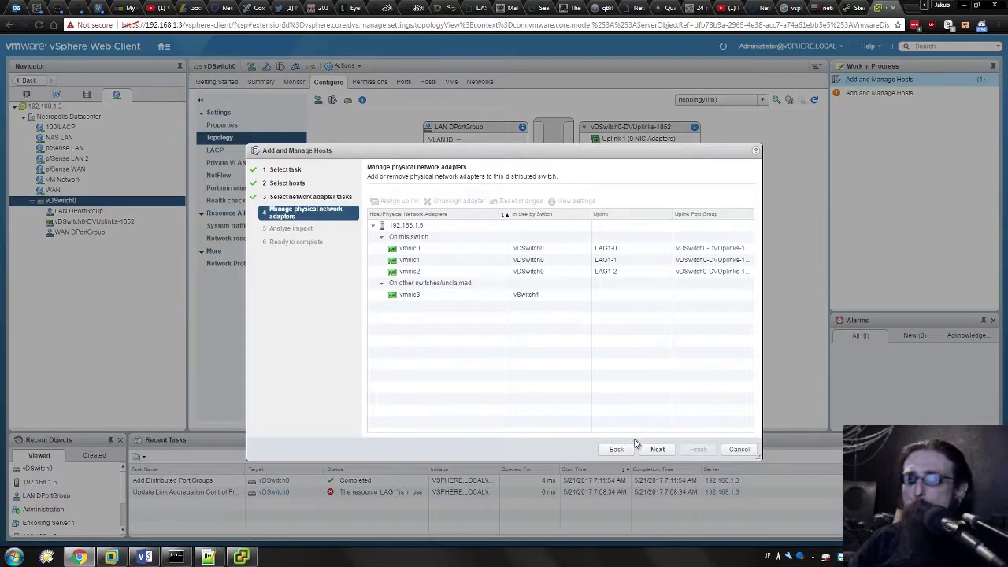
- Go back through the host networking setup and add virtual machine networking migration to the network adapter tasks
left_click(627, 450)
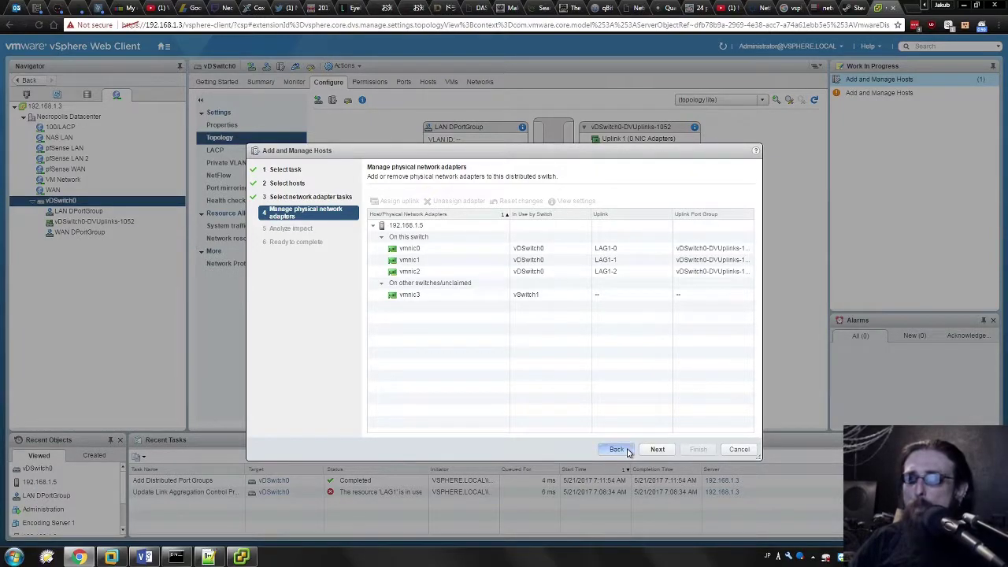
left_click(618, 452)
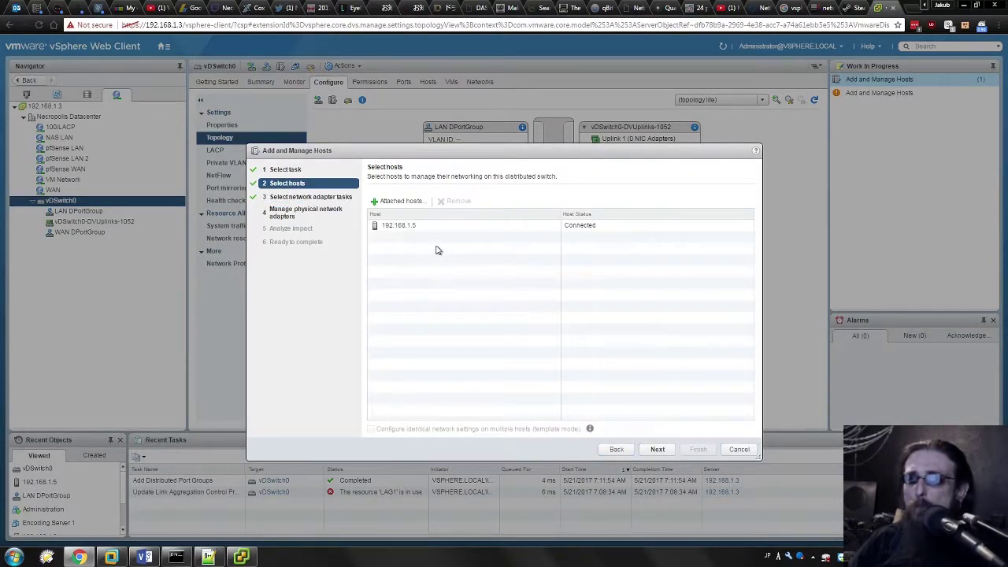
left_click(622, 451)
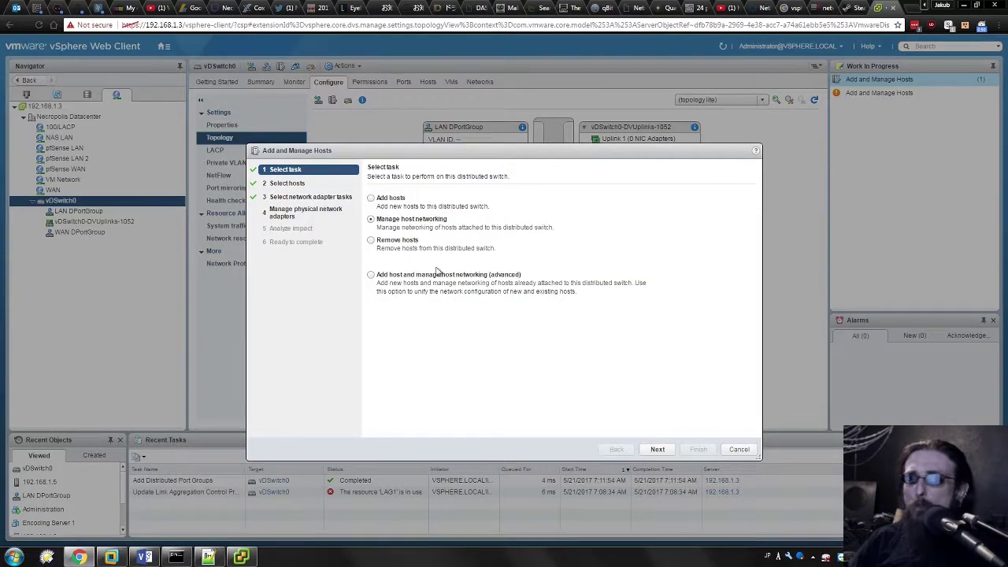
left_click(659, 450)
left_click(660, 452)
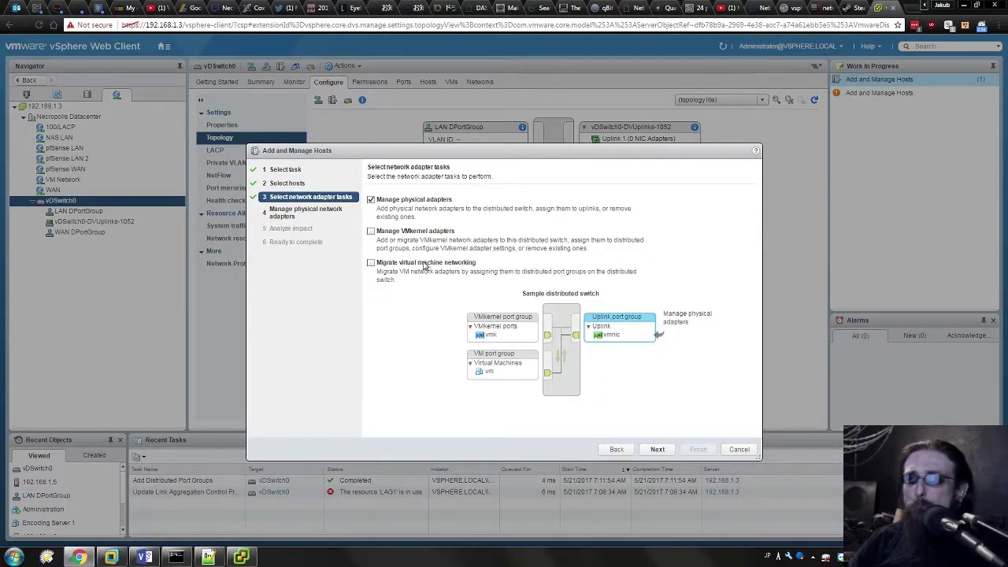
left_click(425, 266)
left_click(658, 450)
- Assign vmnic3 to Uplink 4 on vDSwitch0 and continue past the impact analysis to VM network migration
left_click(489, 295)
left_click(389, 203)
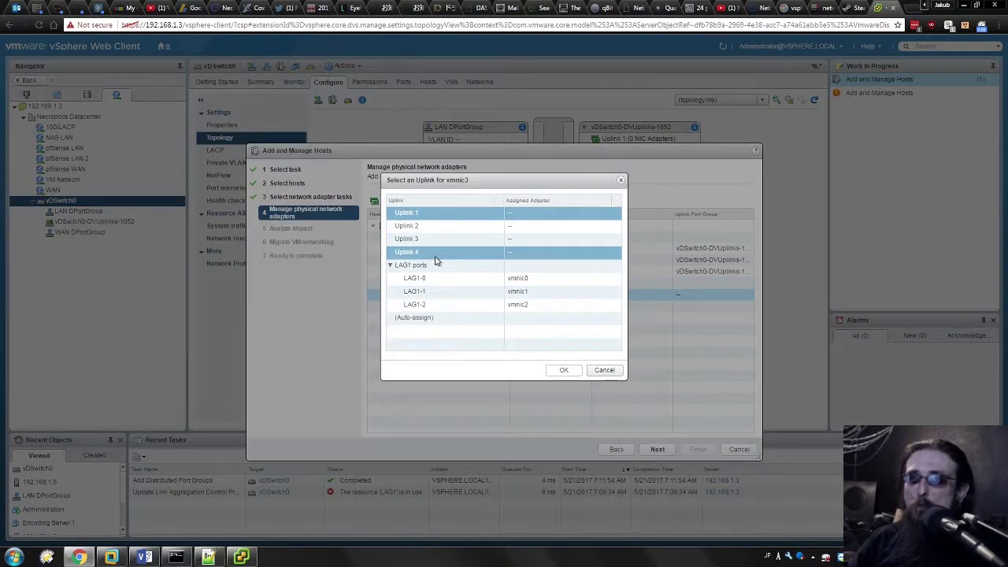
left_click(504, 254)
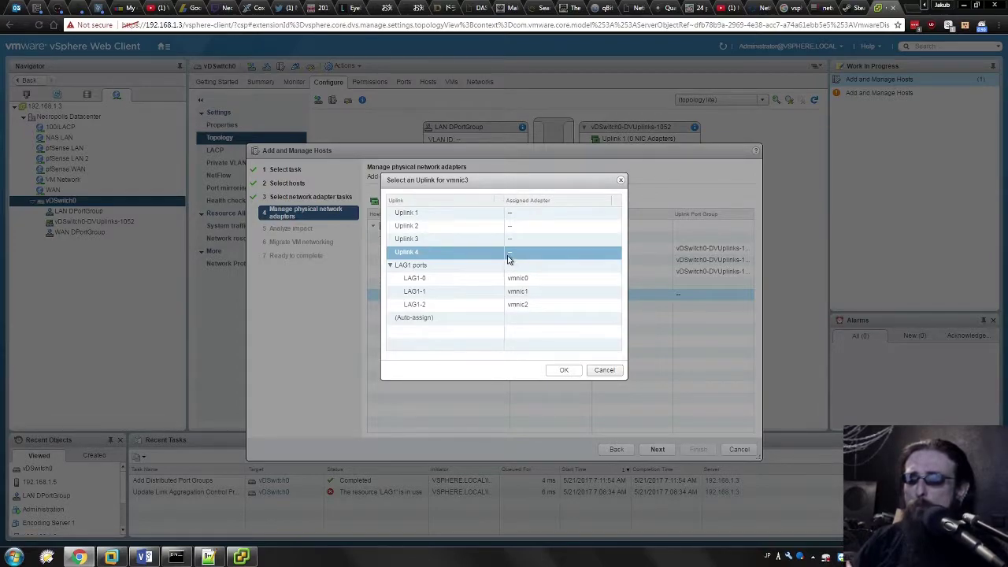
left_click(563, 370)
left_click(658, 449)
left_click(658, 449)
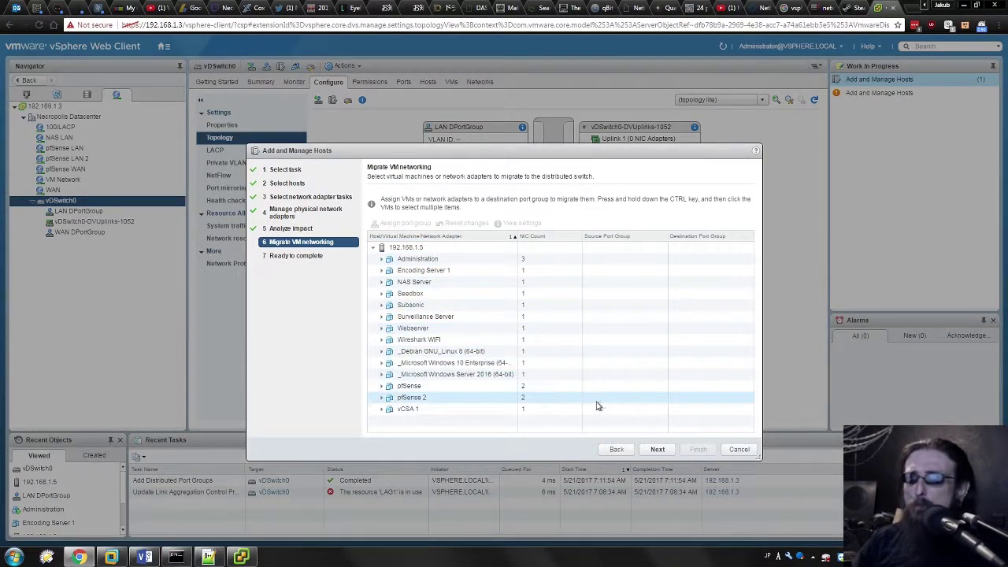
- Check pfSense's network adapter port groups, leave all virtual machines unmigrated, and finish the host networking changes
left_click(417, 386)
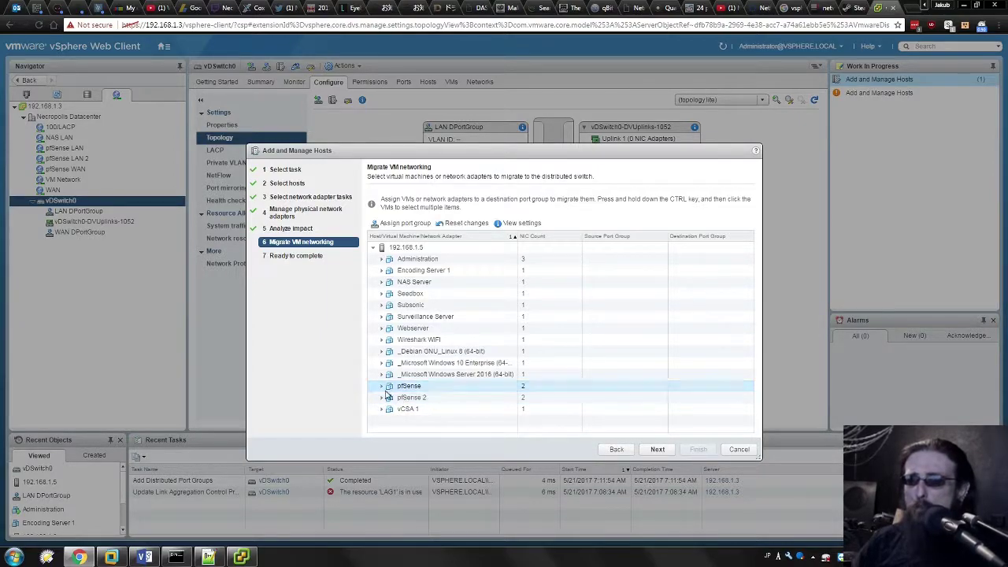
left_click(381, 387)
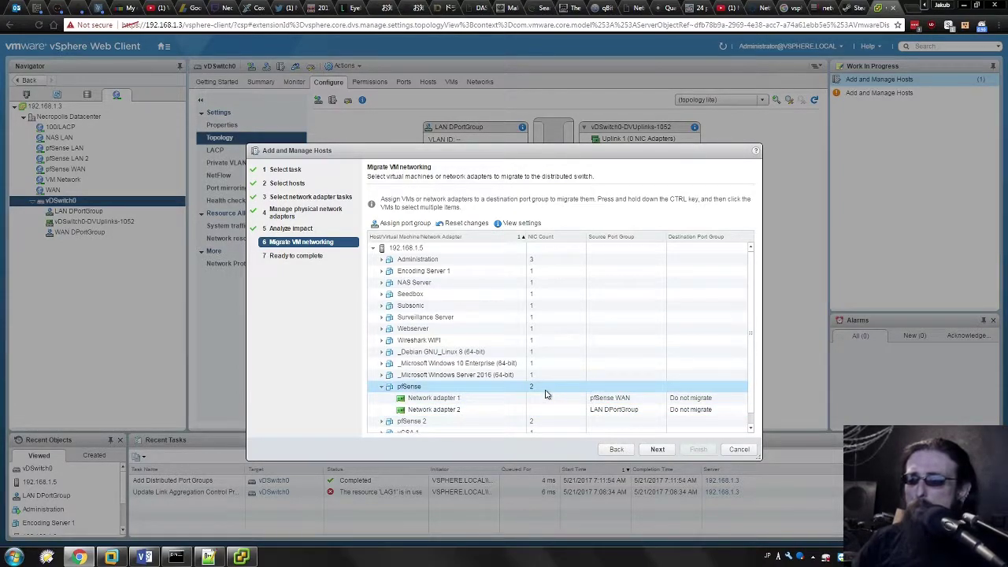
left_click(662, 449)
left_click(698, 450)
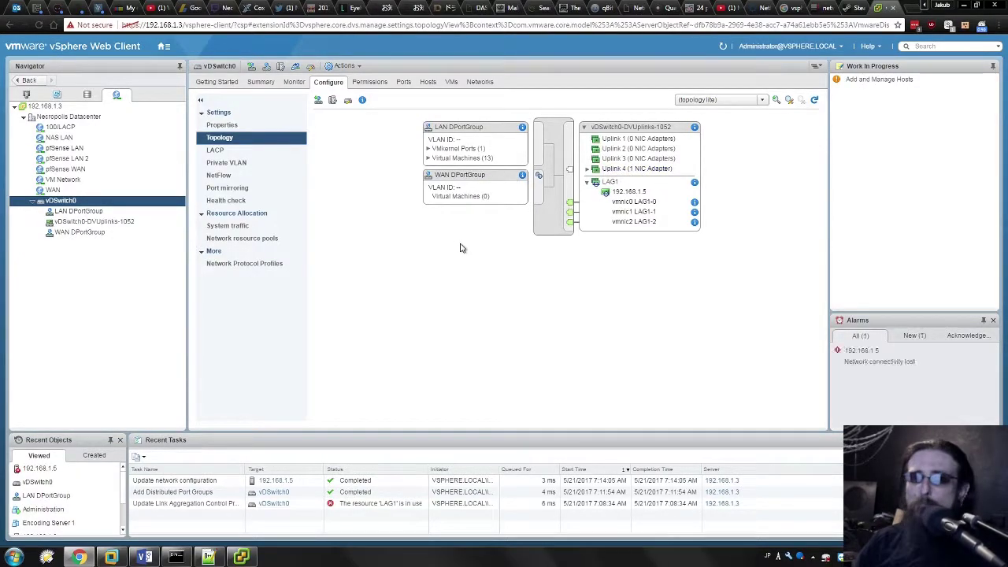
- Set WAN DPortGroup's failover order to Uplink 4 as the only active uplink, moving Uplinks 1, 2 and 3 to unused
left_click(463, 182)
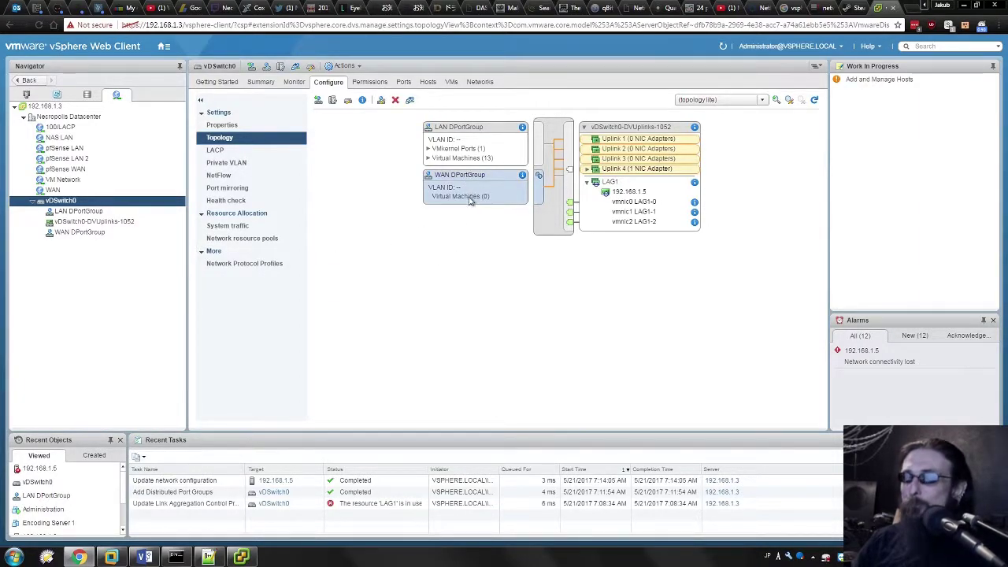
left_click(382, 102)
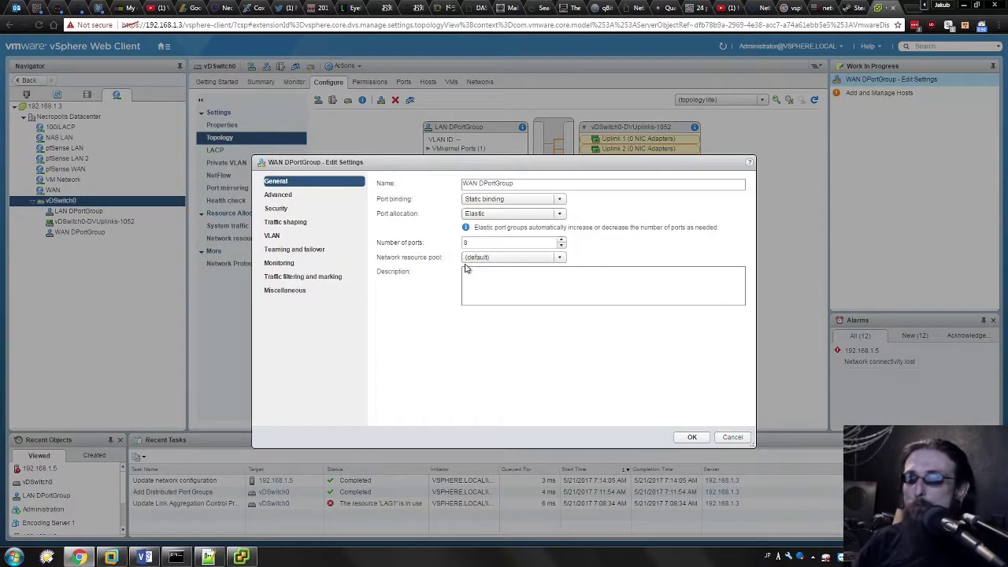
left_click(303, 251)
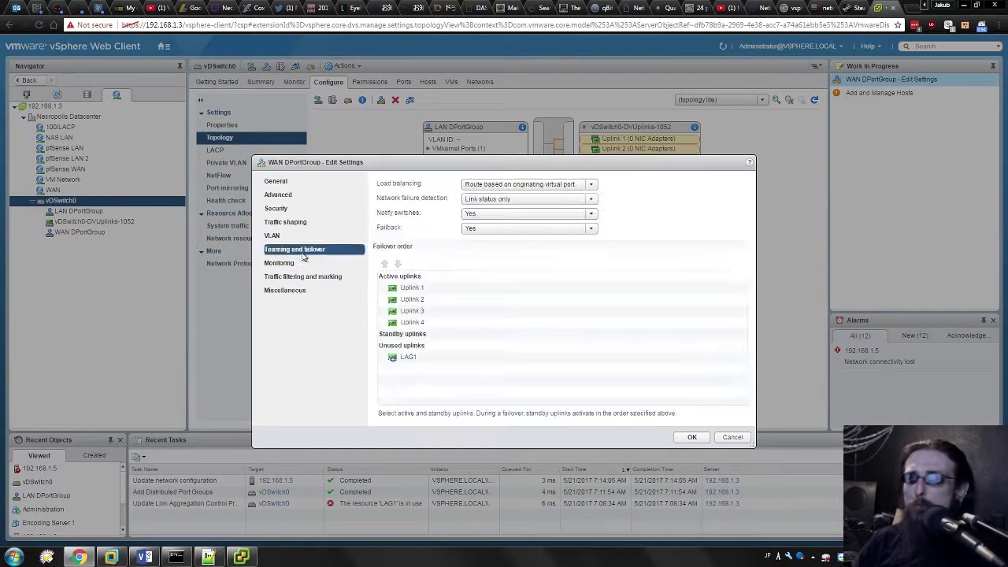
left_click(430, 291)
left_click(417, 310, "shift")
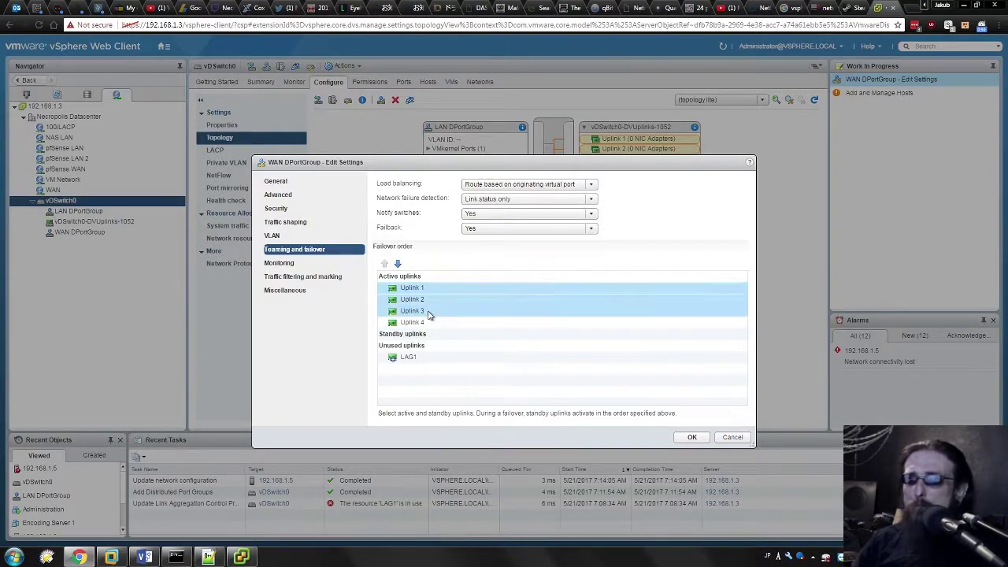
left_click(398, 264)
left_click(398, 264)
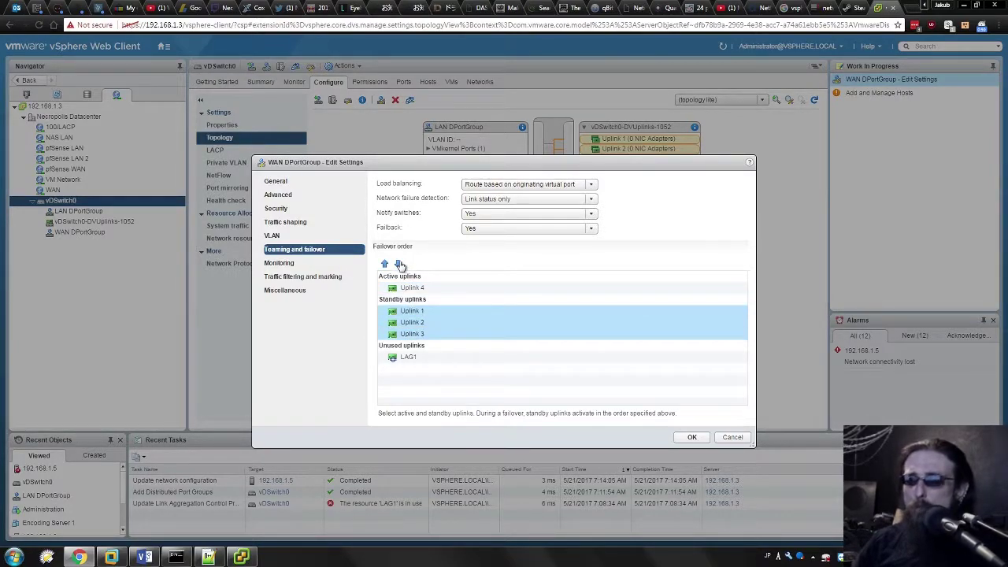
left_click(399, 264)
left_click(458, 392)
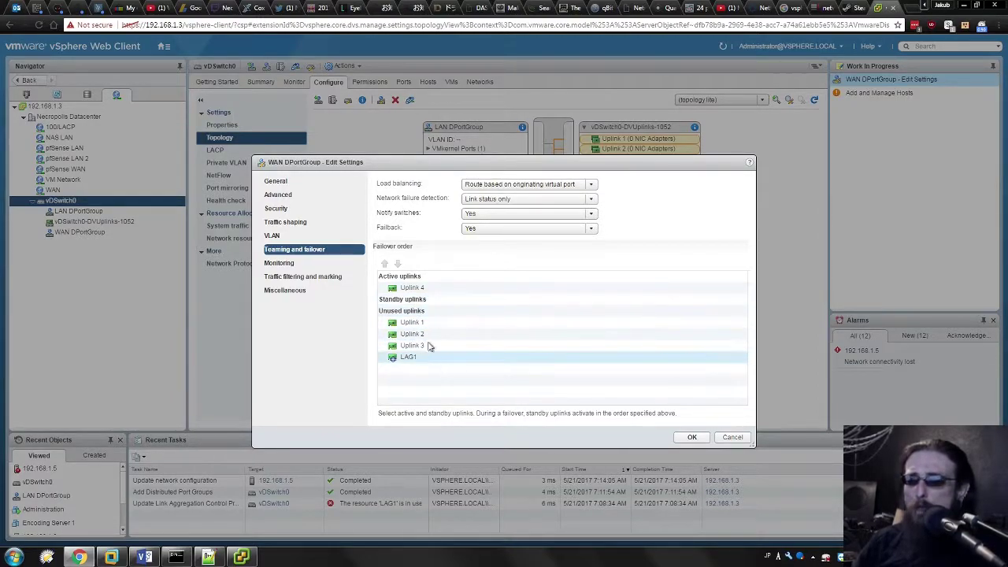
left_click(412, 288)
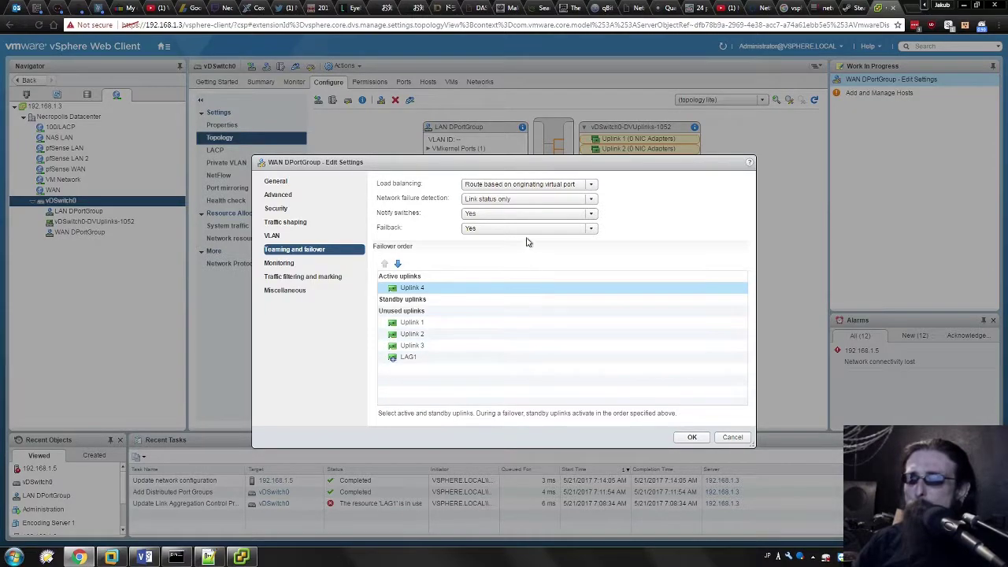
left_click(691, 437)
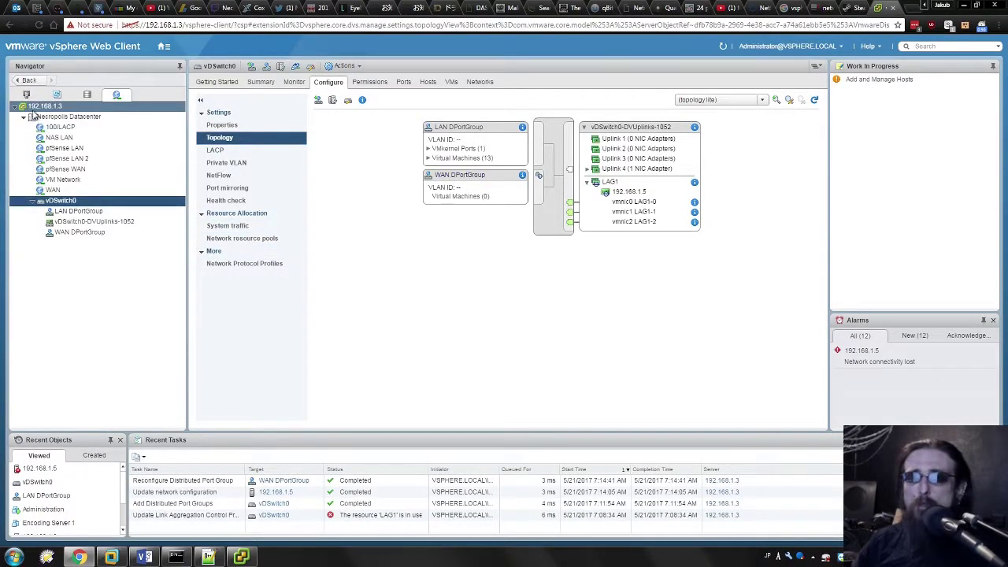
- Connect Network adapter 1 of the pfSense virtual machine on host 192.168.1.5 to WAN DPortGroup on vDSwitch0
left_click(26, 94)
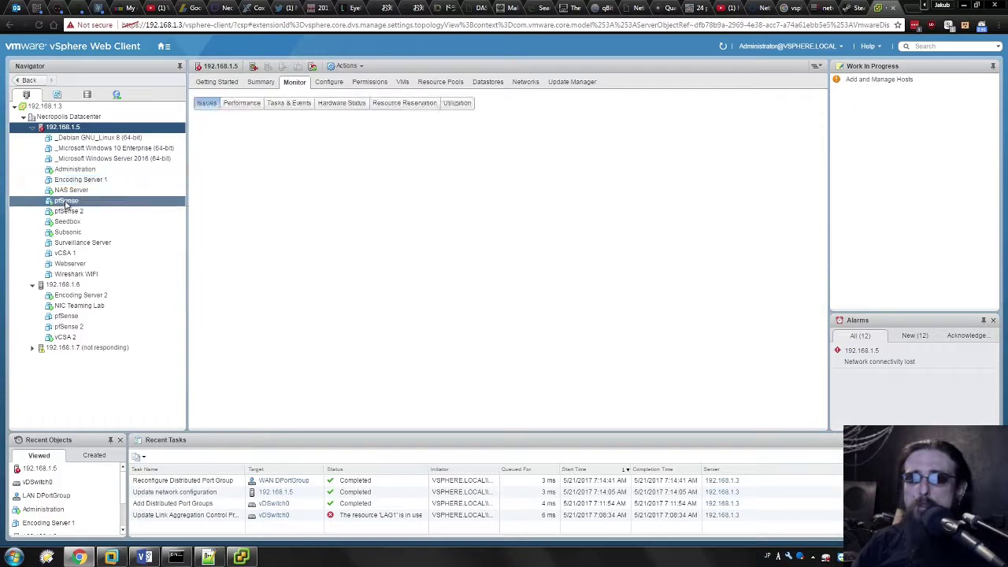
left_click(66, 203)
right_click(66, 203)
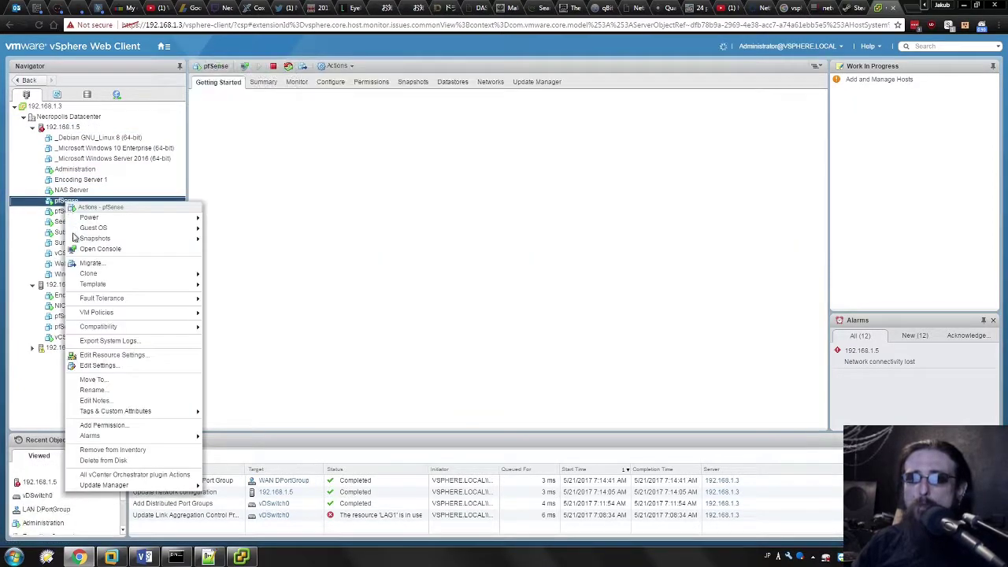
left_click(115, 367)
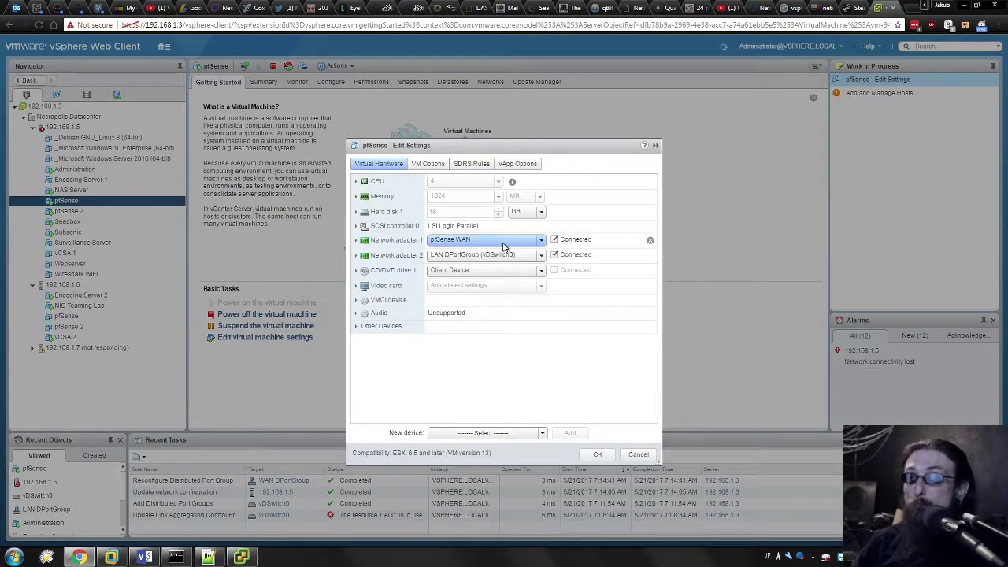
left_click(504, 244)
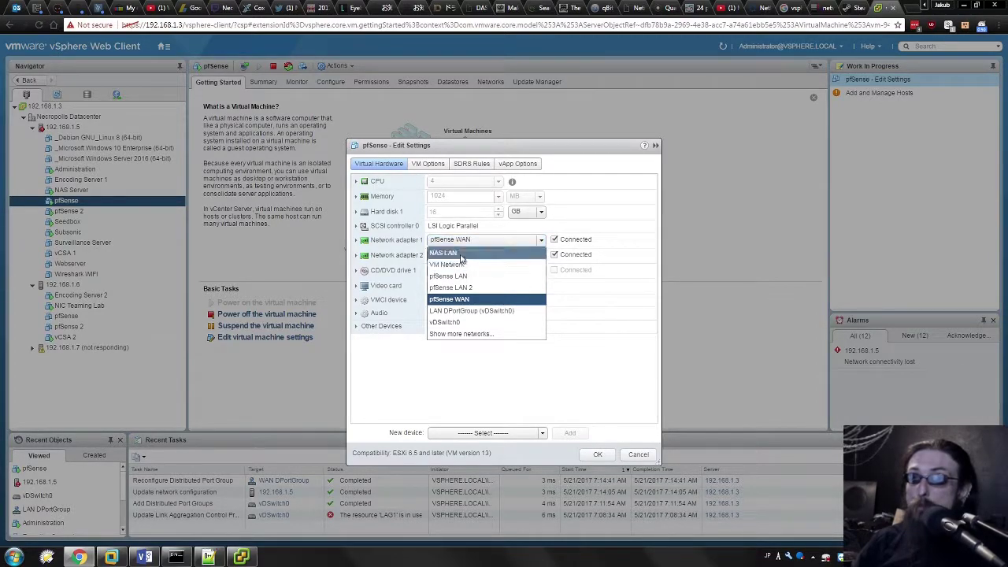
left_click(461, 333)
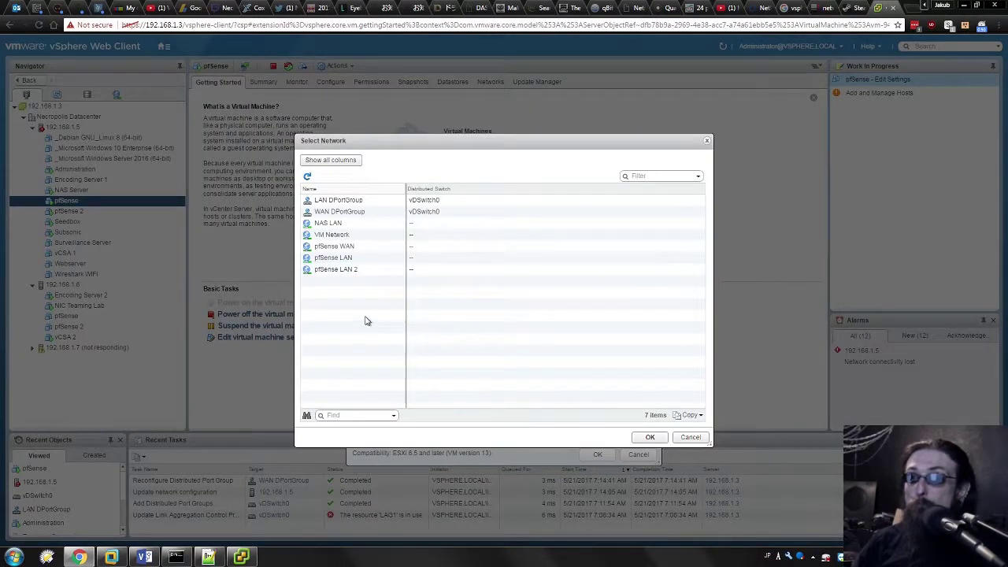
left_click(335, 211)
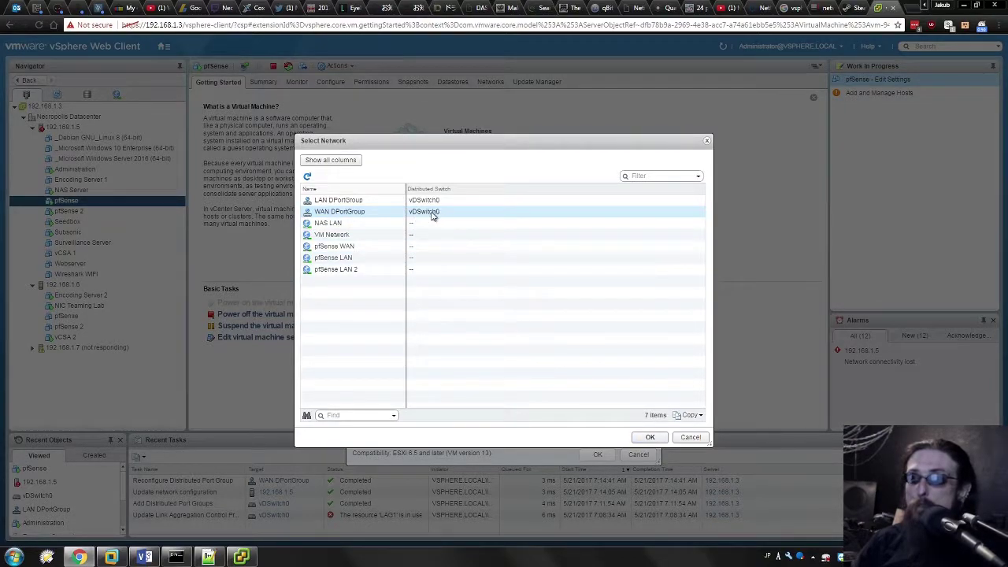
left_click(650, 438)
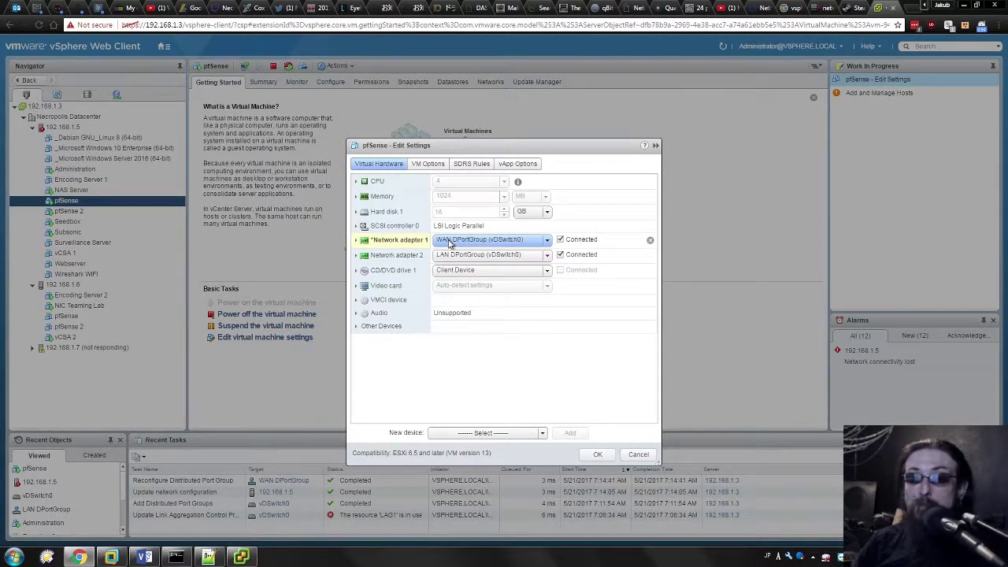
- Look at the VMware Workstation window and return to the vSphere Web Client in Chrome
left_click(112, 558)
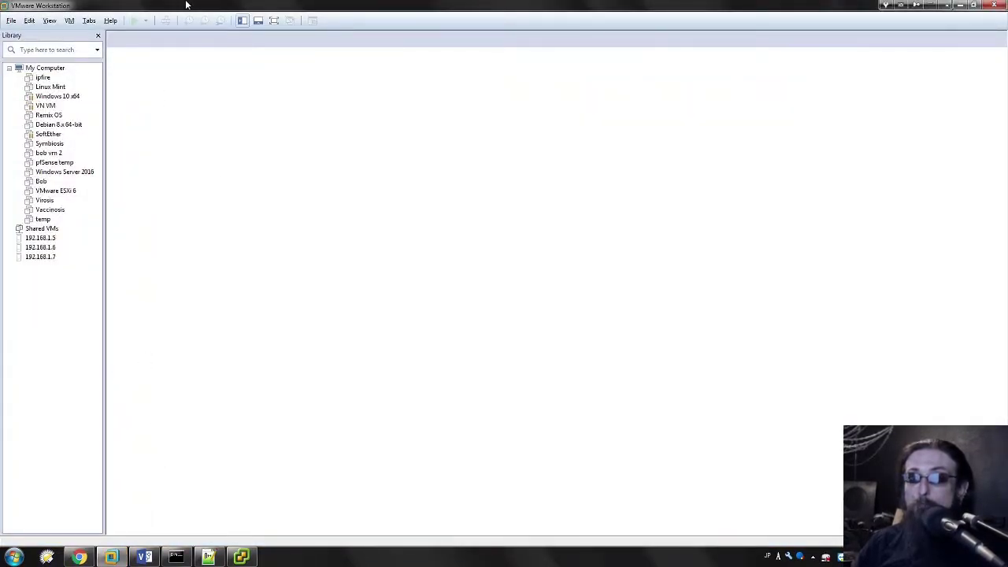
double_click(153, 6)
left_click(734, 452)
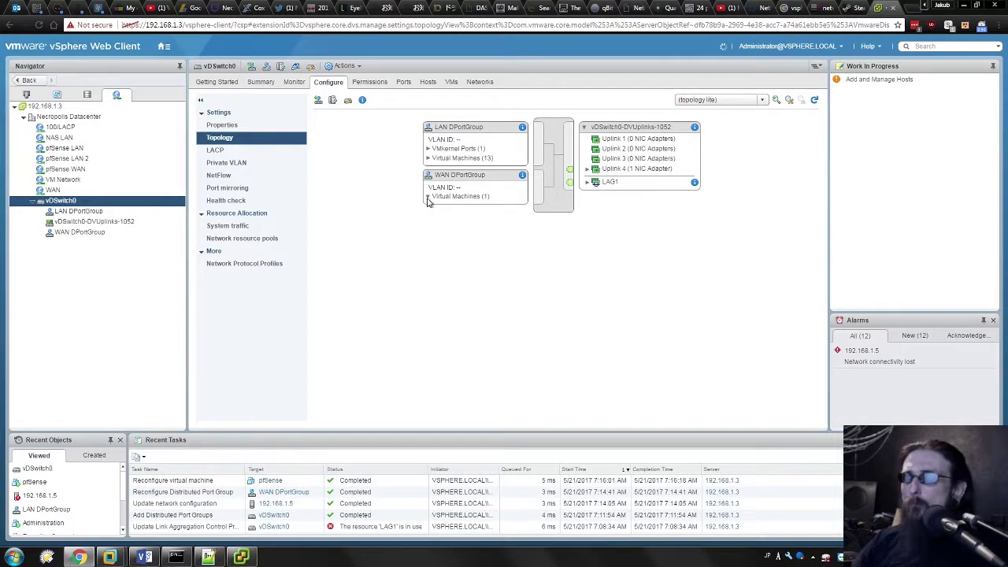
- Examine the virtual machines and uplink connections of WAN DPortGroup in vDSwitch0's topology
left_click(427, 197)
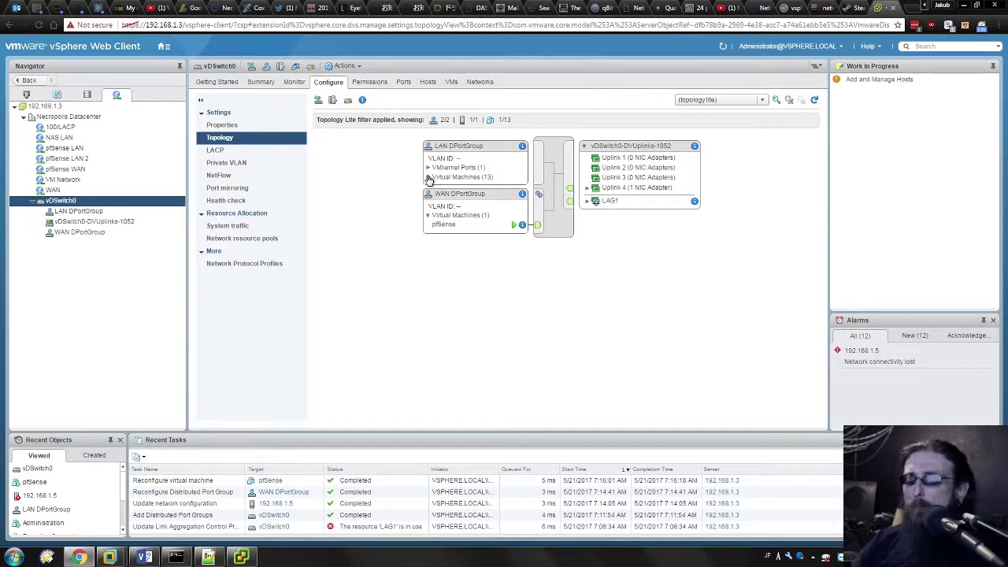
left_click(429, 177)
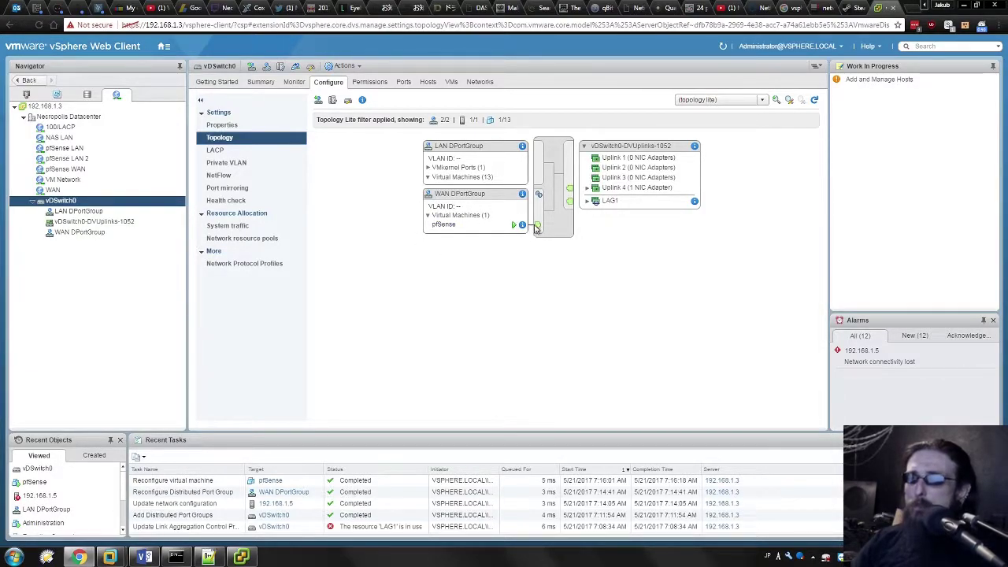
left_click(488, 198)
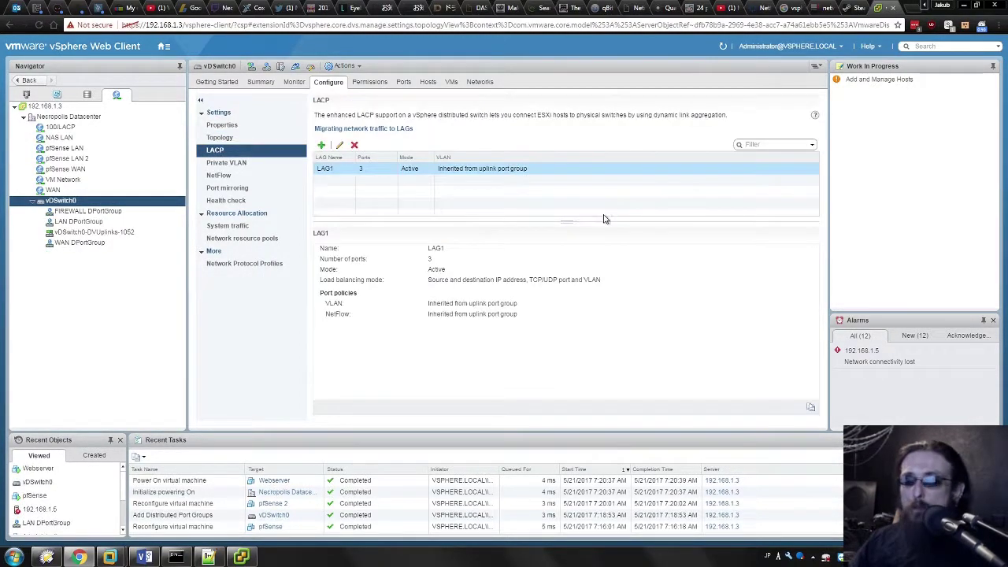
- Review LAG1's details in vDSwitch0's LACP settings, including its load balancing mode and port policies
left_click(473, 171)
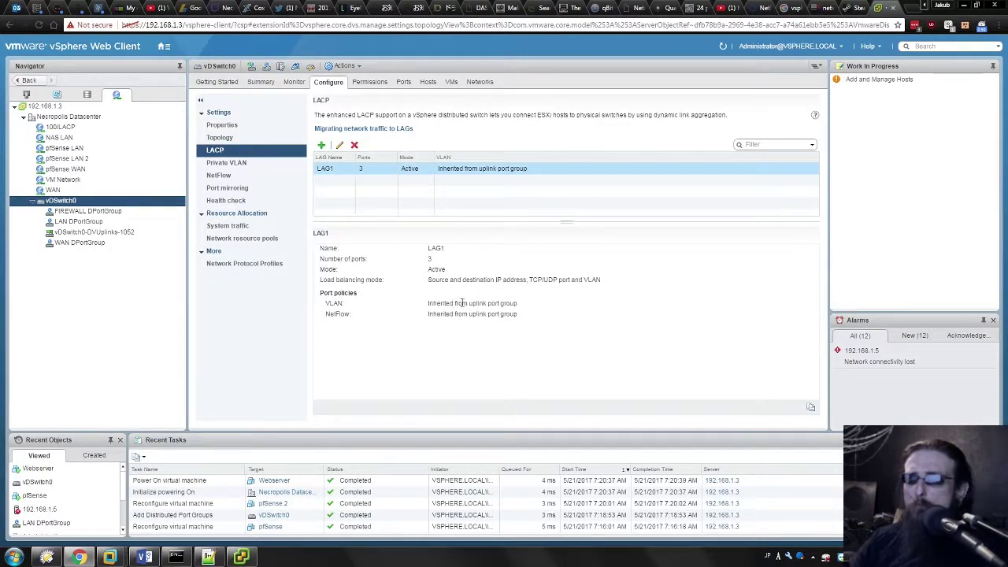
mouse_move(455, 285)
left_mouse_down()
mouse_move(571, 285)
mouse_move(422, 282)
mouse_move(453, 280)
left_mouse_up()
left_click(582, 280)
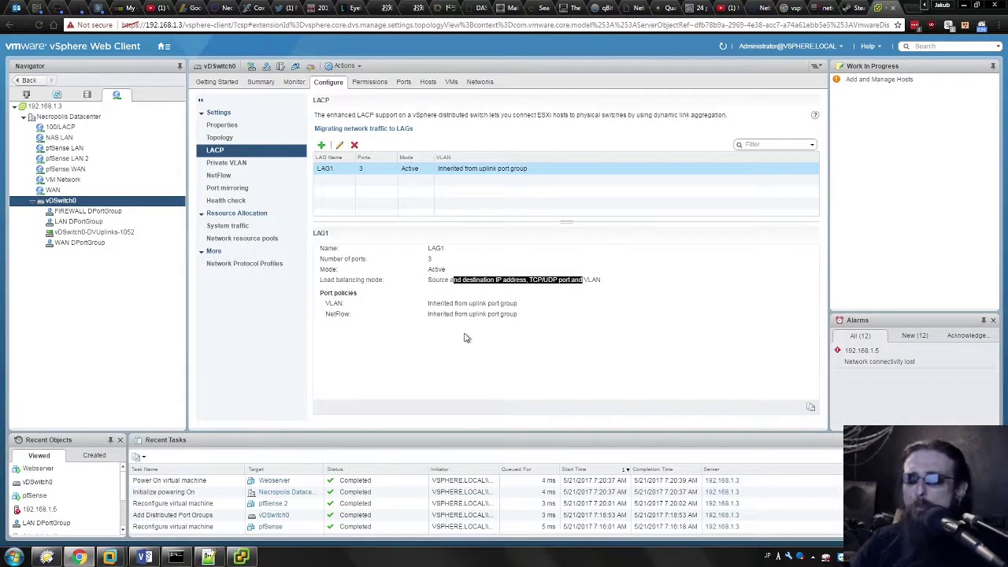
left_click(495, 308)
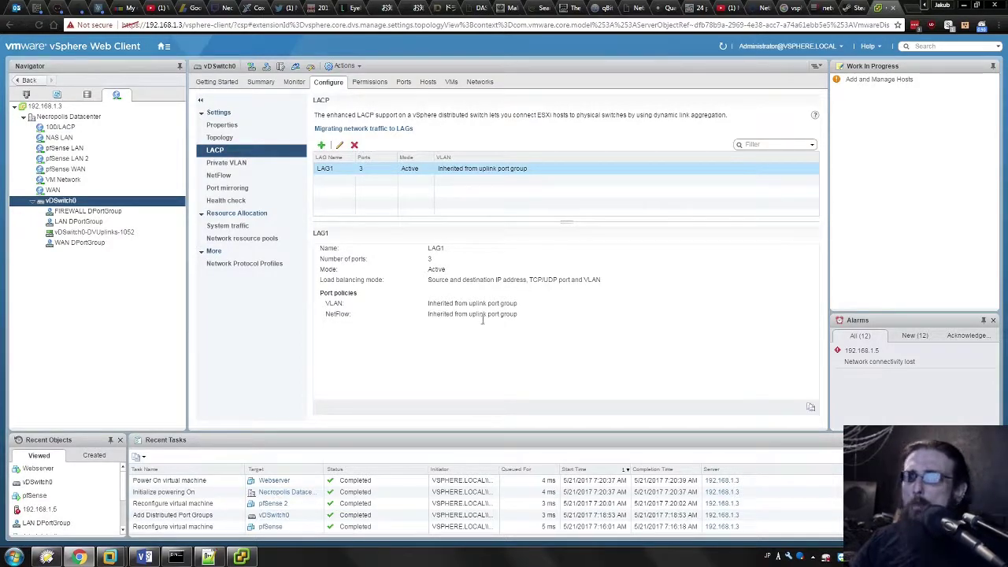